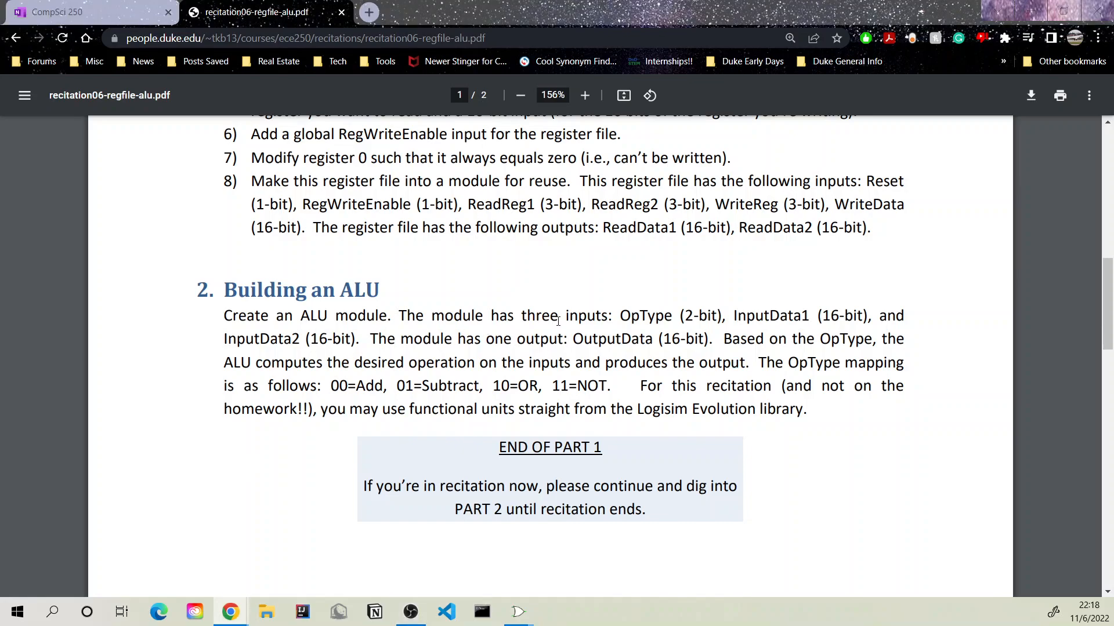
- Switch to Logisim-evolution and place an input pin labelled InputData1 in the main circuit
{"action": "key", "text": "alt+Tab"}
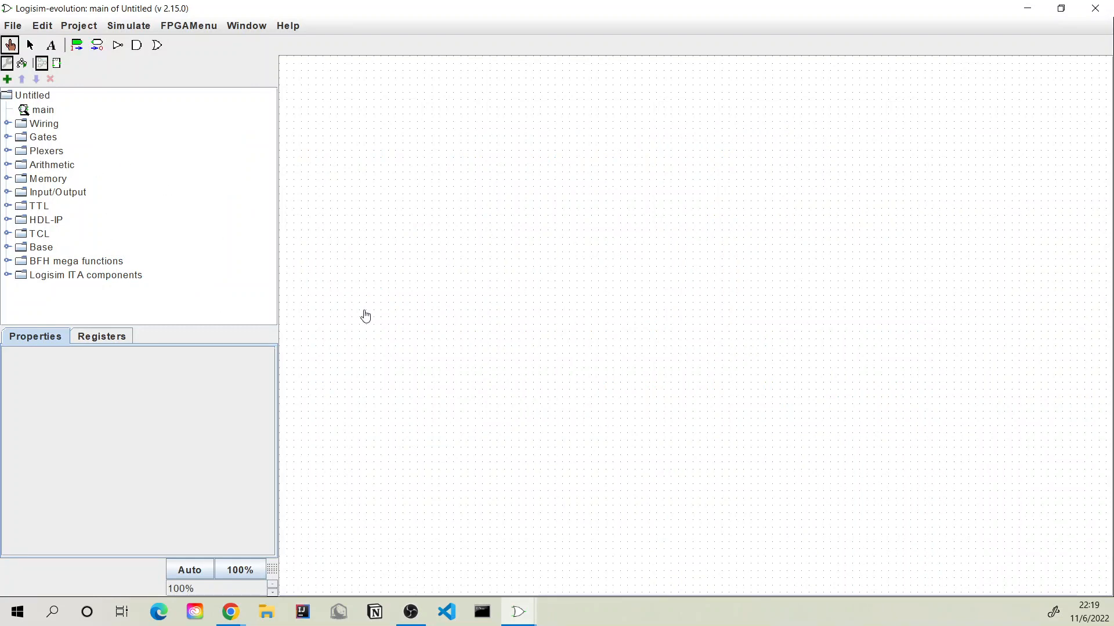
{"action": "left_click", "coordinate": [77, 45]}
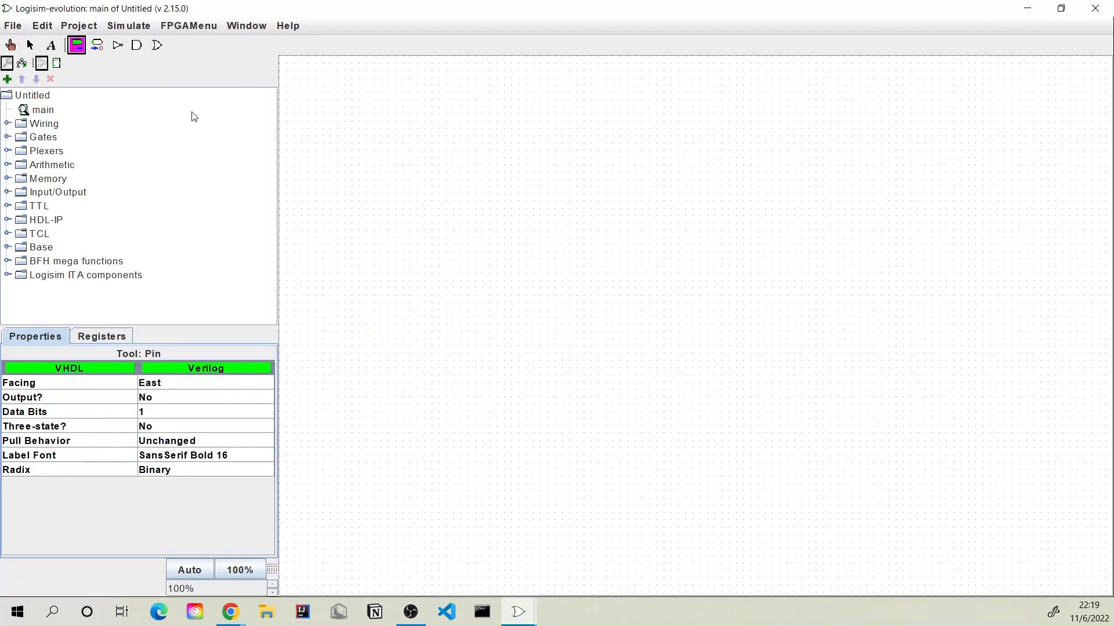
{"action": "left_click", "coordinate": [396, 142]}
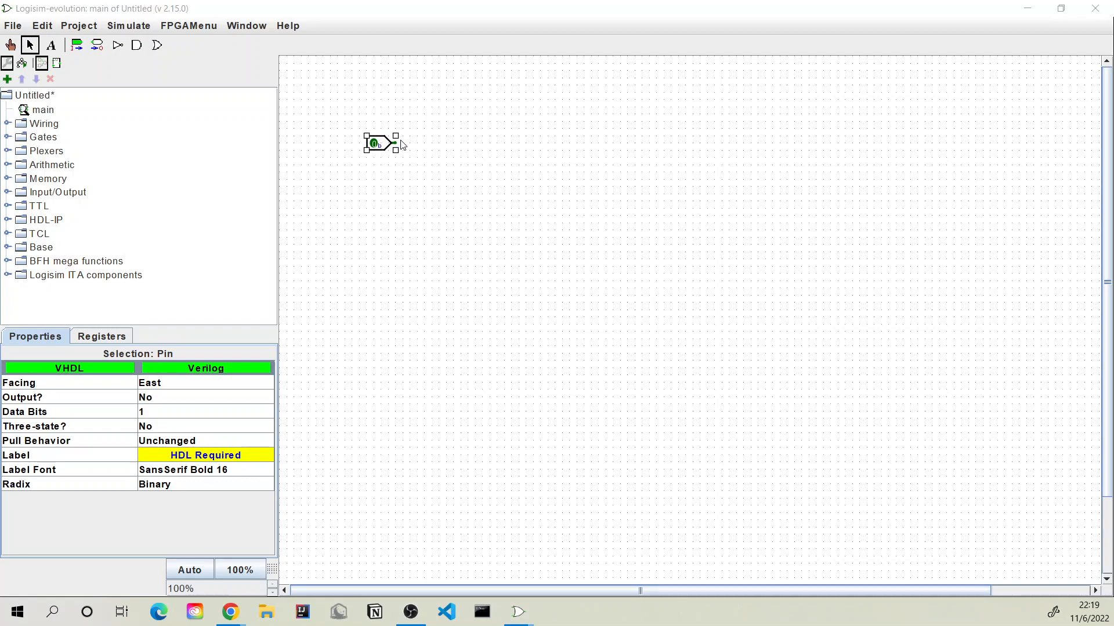
{"action": "type", "text": "InputData1"}
{"action": "key", "text": "Return"}
- Duplicate the InputData1 pin, label the copy InputData2 and place it directly below the original
{"action": "key", "text": "ctrl+d"}
{"action": "left_click_drag", "start_coordinate": [384, 156], "coordinate": [385, 206]}
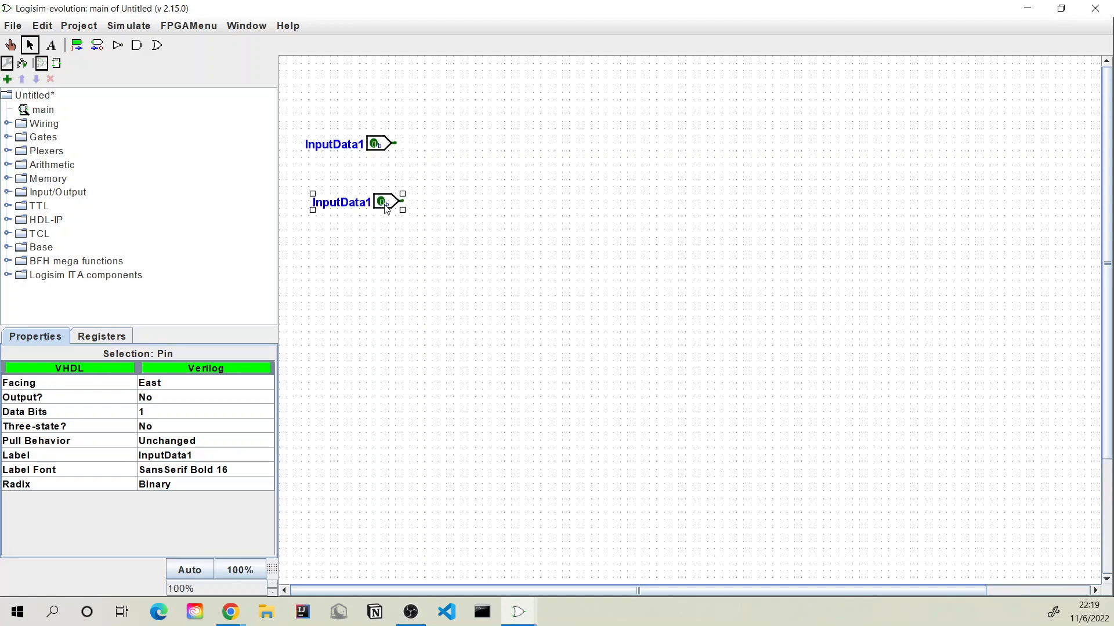
{"action": "double_click", "coordinate": [385, 206]}
{"action": "key", "text": "Return"}
{"action": "left_click_drag", "start_coordinate": [387, 203], "coordinate": [378, 167]}
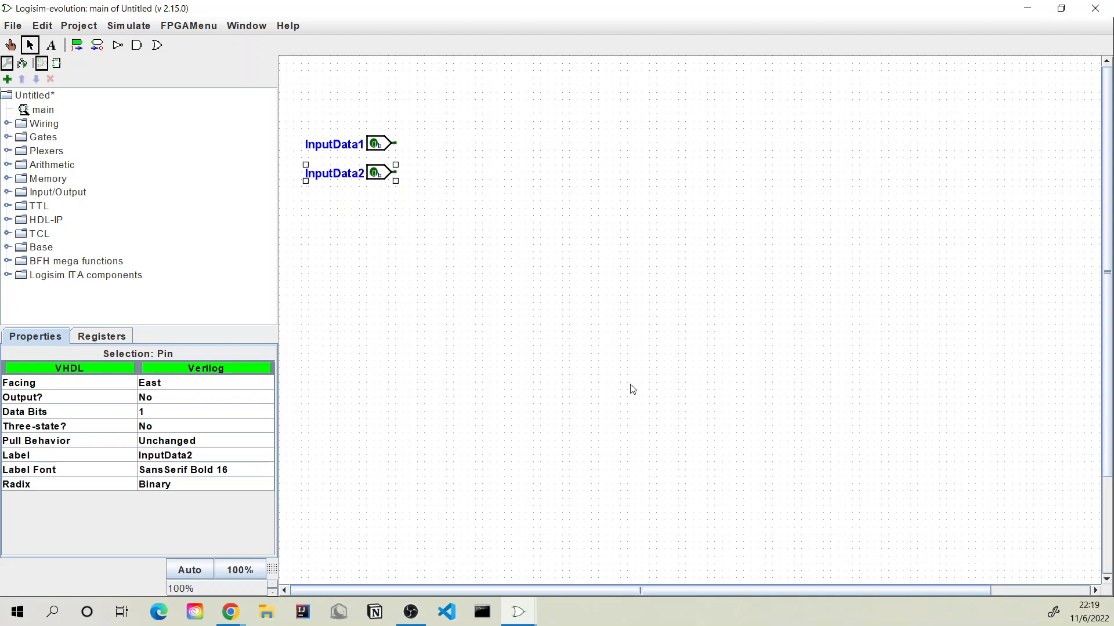
- Add an input pin labelled OpType below the data inputs and space the three pins further apart
{"action": "left_click", "coordinate": [77, 47]}
{"action": "left_click", "coordinate": [387, 223]}
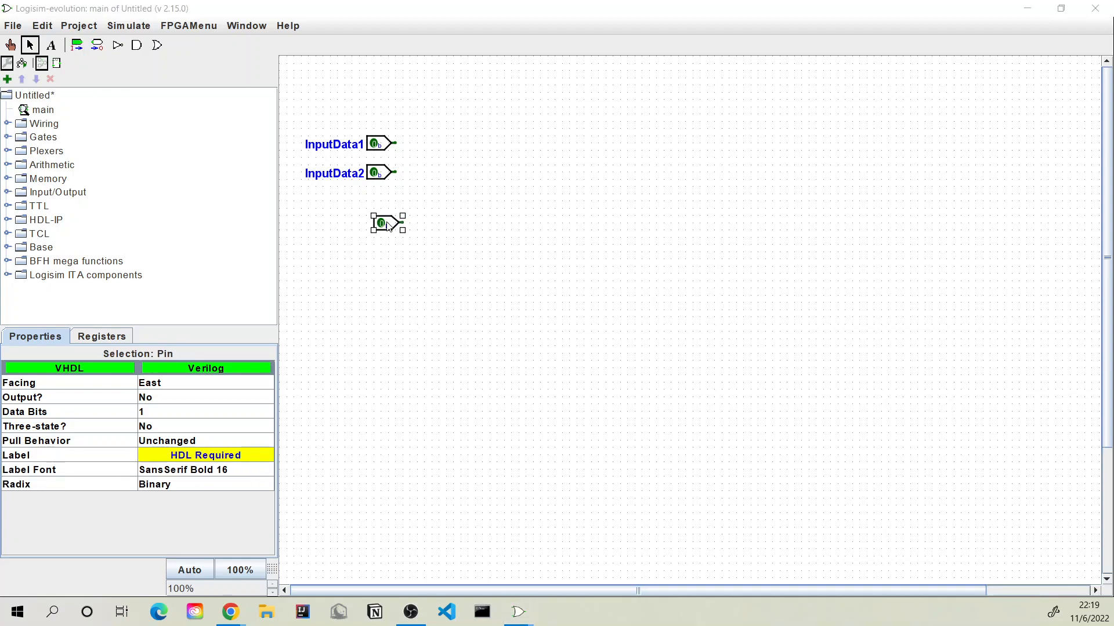
{"action": "type", "text": "OpType"}
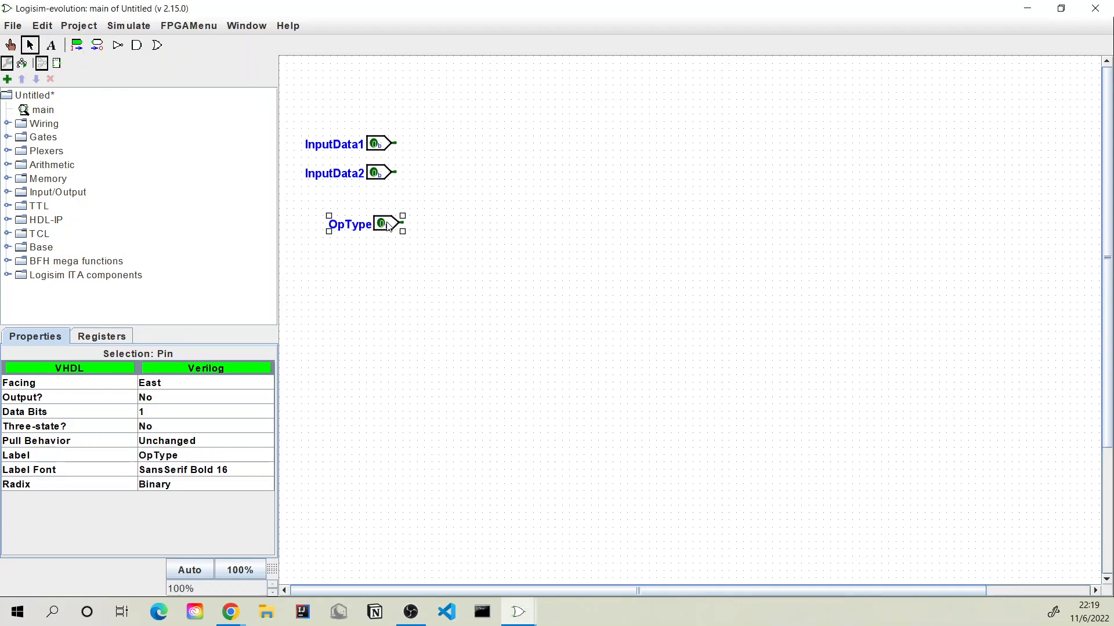
{"action": "left_click_drag", "start_coordinate": [382, 172], "coordinate": [393, 192]}
{"action": "left_click_drag", "start_coordinate": [379, 152], "coordinate": [413, 232]}
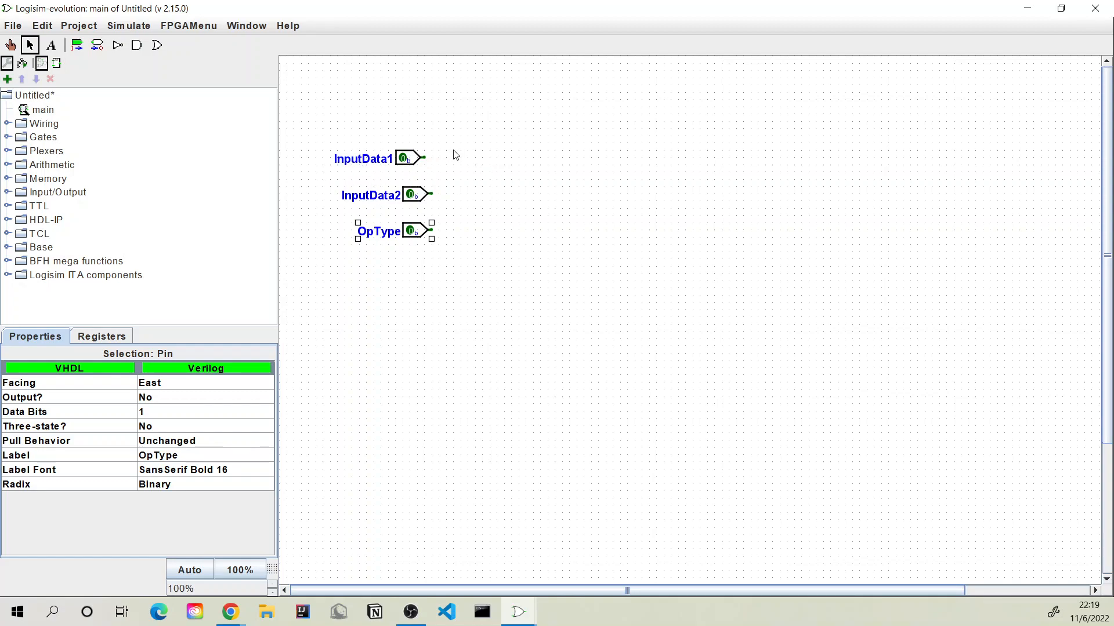
- Set the data width of the InputData1 and InputData2 pins to 16 bits each
{"action": "left_click", "coordinate": [410, 165]}
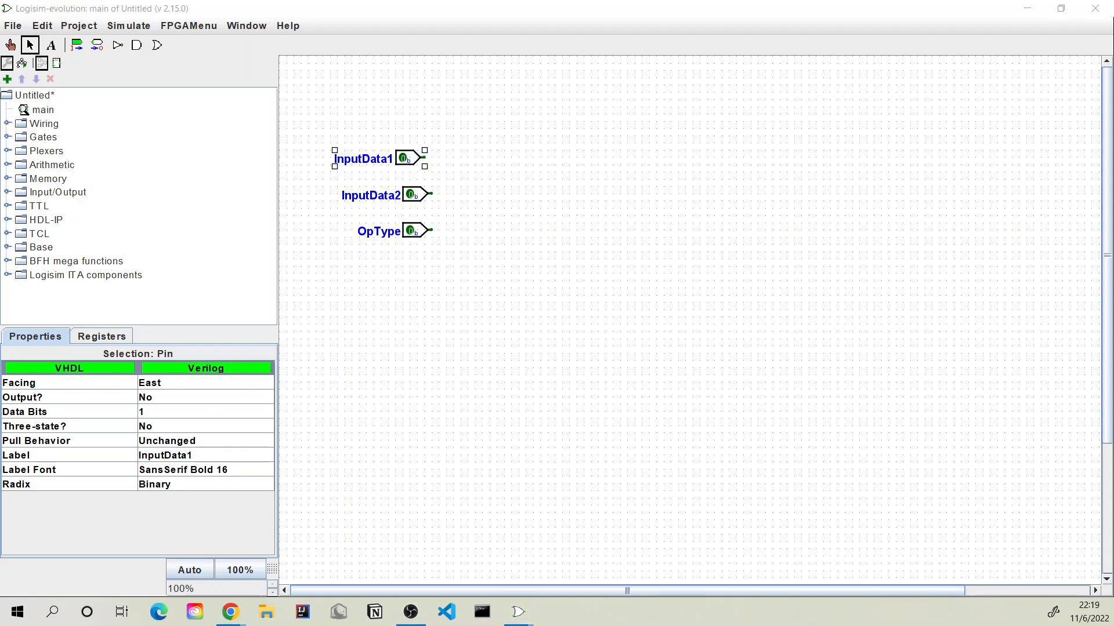
{"action": "left_click", "coordinate": [155, 413]}
{"action": "scroll", "coordinate": [165, 492], "scroll_direction": "down", "scroll_amount": 4}
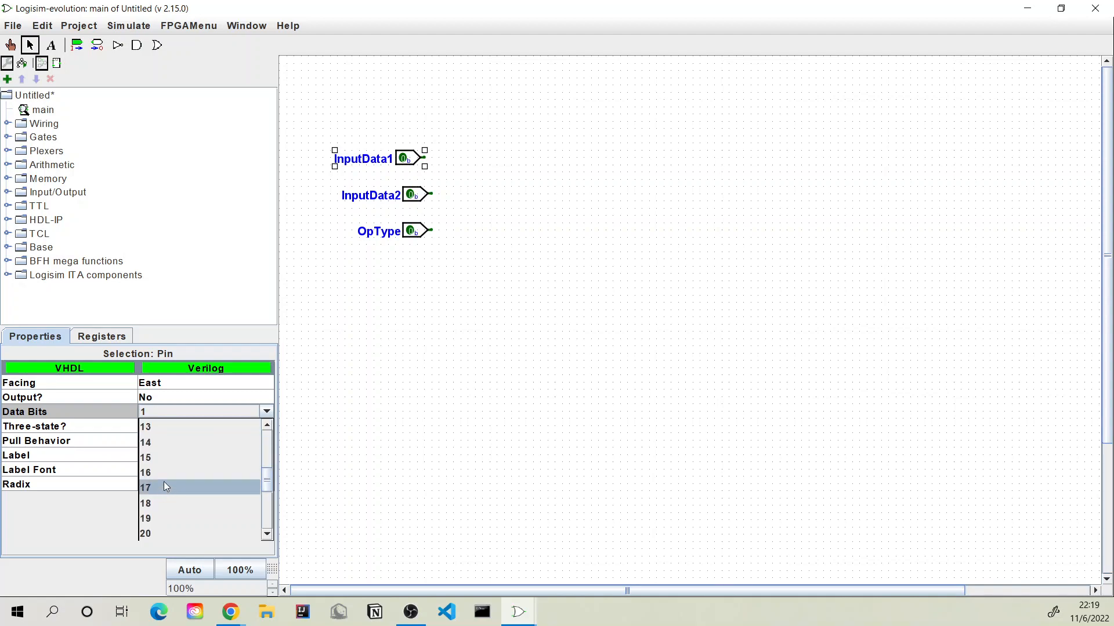
{"action": "left_click", "coordinate": [163, 473]}
{"action": "left_click", "coordinate": [405, 193]}
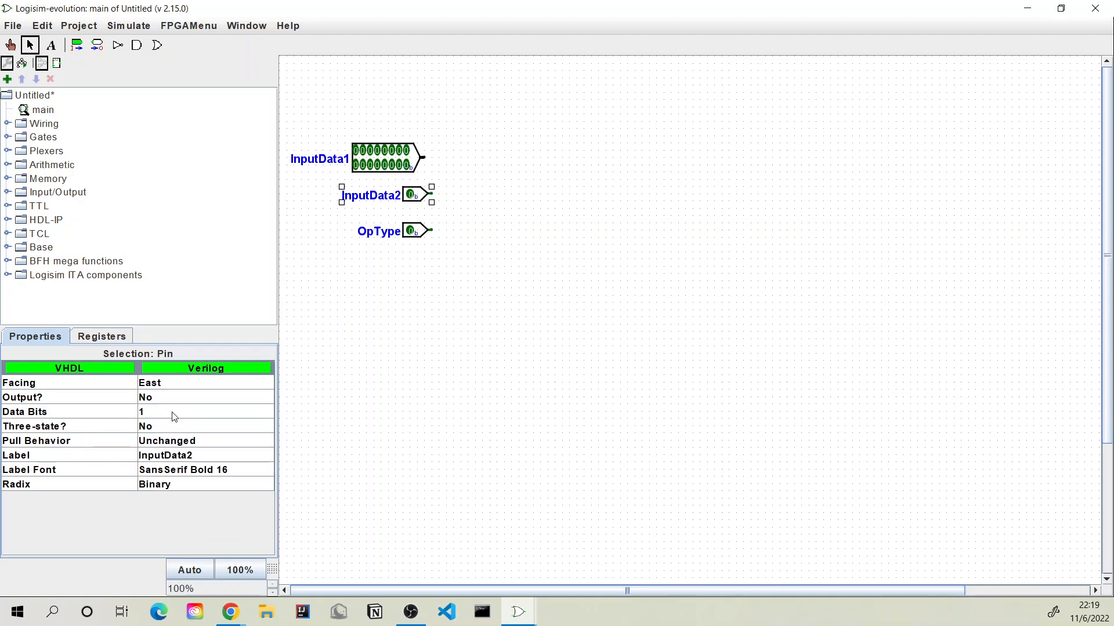
{"action": "left_click", "coordinate": [174, 411]}
{"action": "scroll", "coordinate": [159, 518], "scroll_direction": "down", "scroll_amount": 3}
{"action": "left_click", "coordinate": [159, 517]}
{"action": "left_click", "coordinate": [425, 272]}
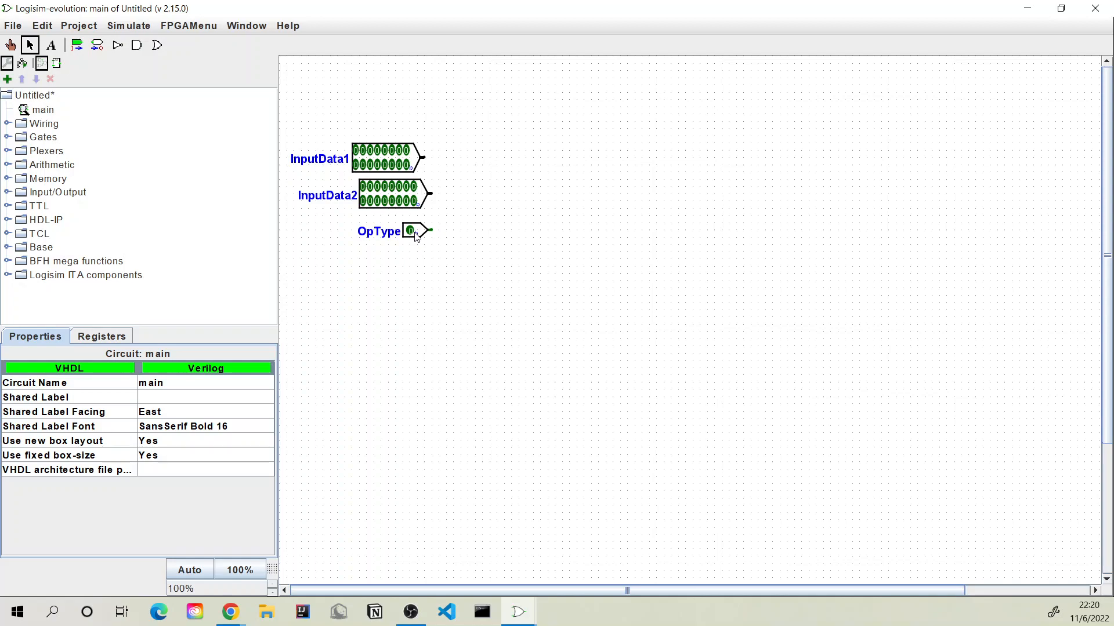
- Set the data width of the OpType pin to 2 bits
{"action": "left_click", "coordinate": [416, 237]}
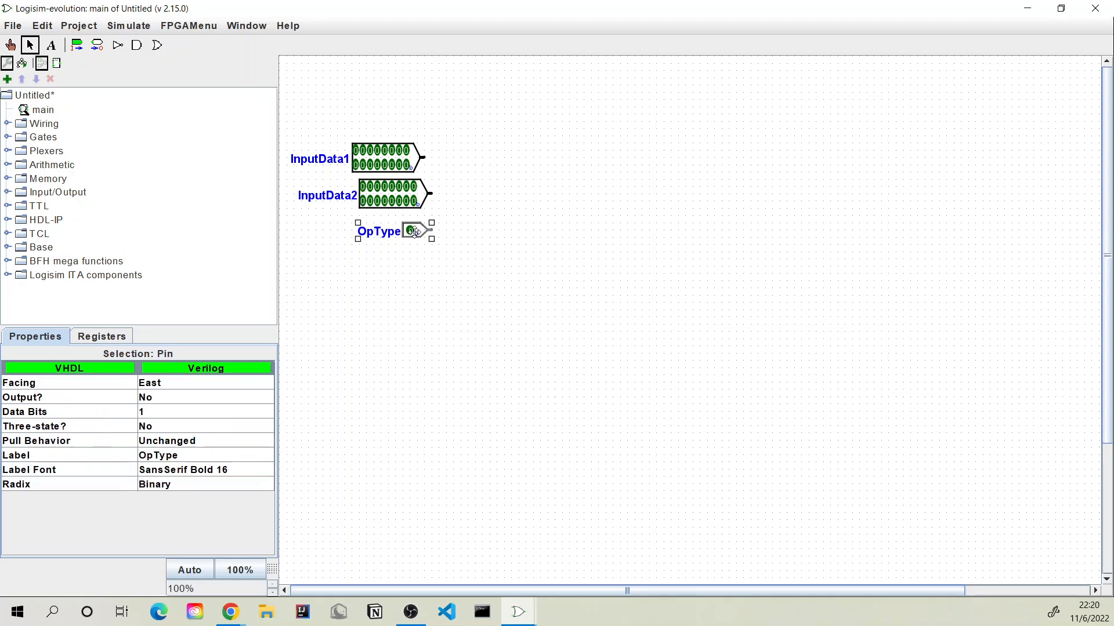
{"action": "left_click", "coordinate": [151, 412]}
{"action": "left_click", "coordinate": [152, 442]}
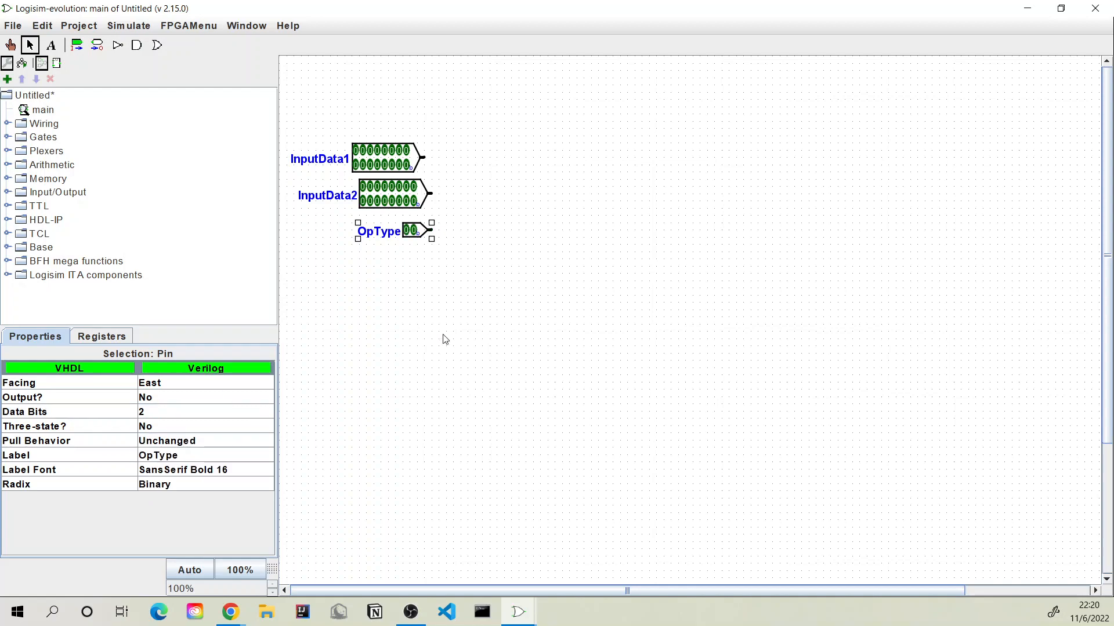
{"action": "left_click", "coordinate": [515, 249]}
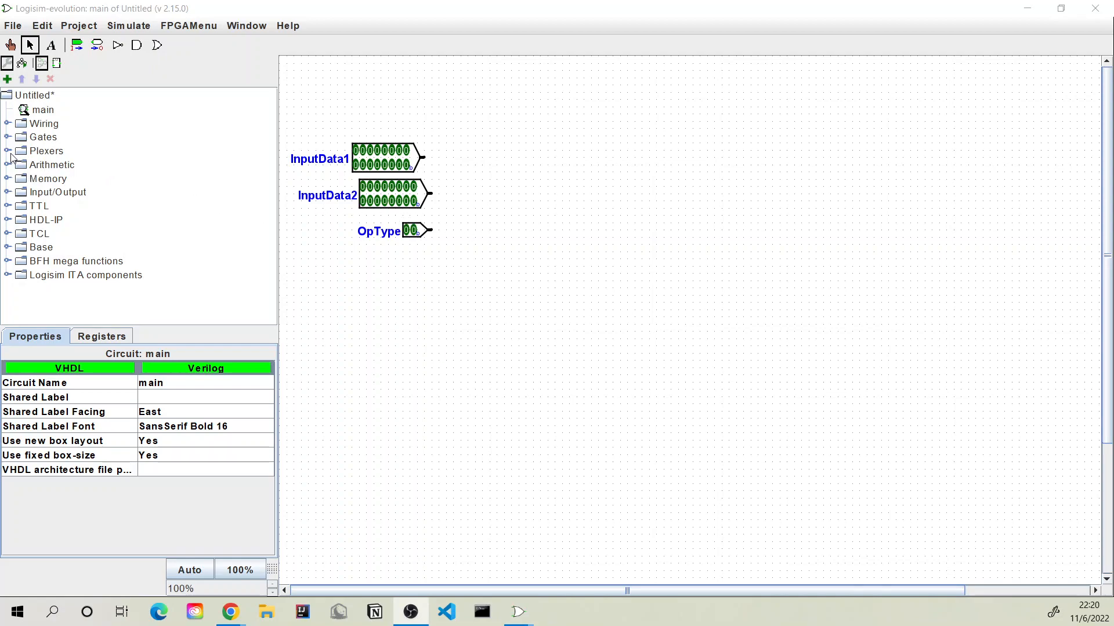
- Place an output pin labelled OutputData well to the right of the input pins
{"action": "left_click", "coordinate": [101, 41]}
{"action": "left_click", "coordinate": [101, 45]}
{"action": "left_click", "coordinate": [897, 361]}
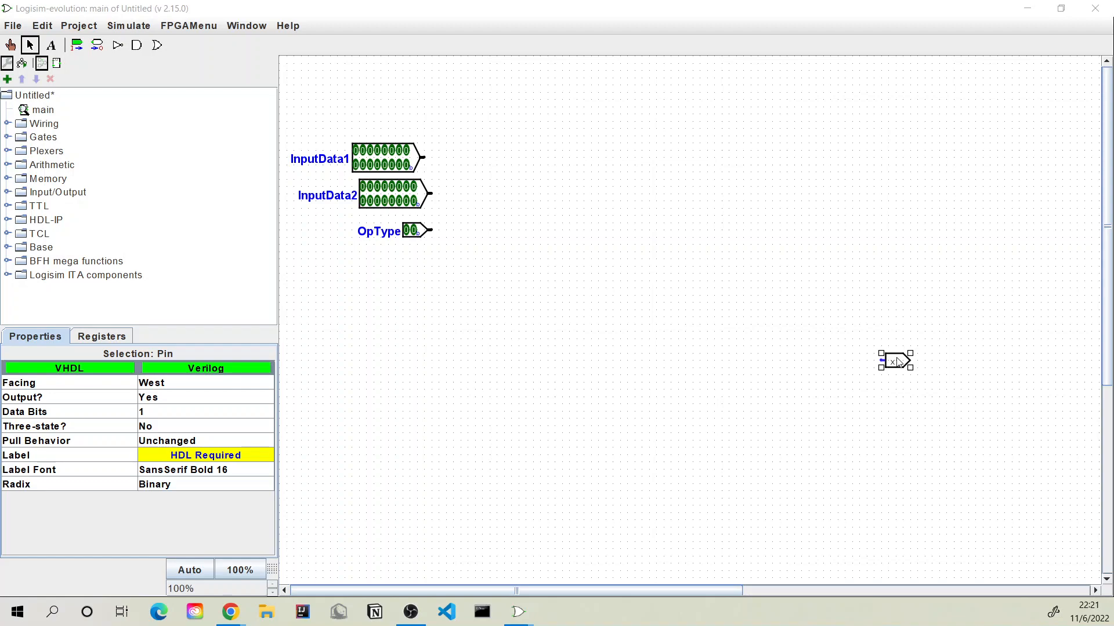
{"action": "type", "text": "OutputData"}
{"action": "key", "text": "Return"}
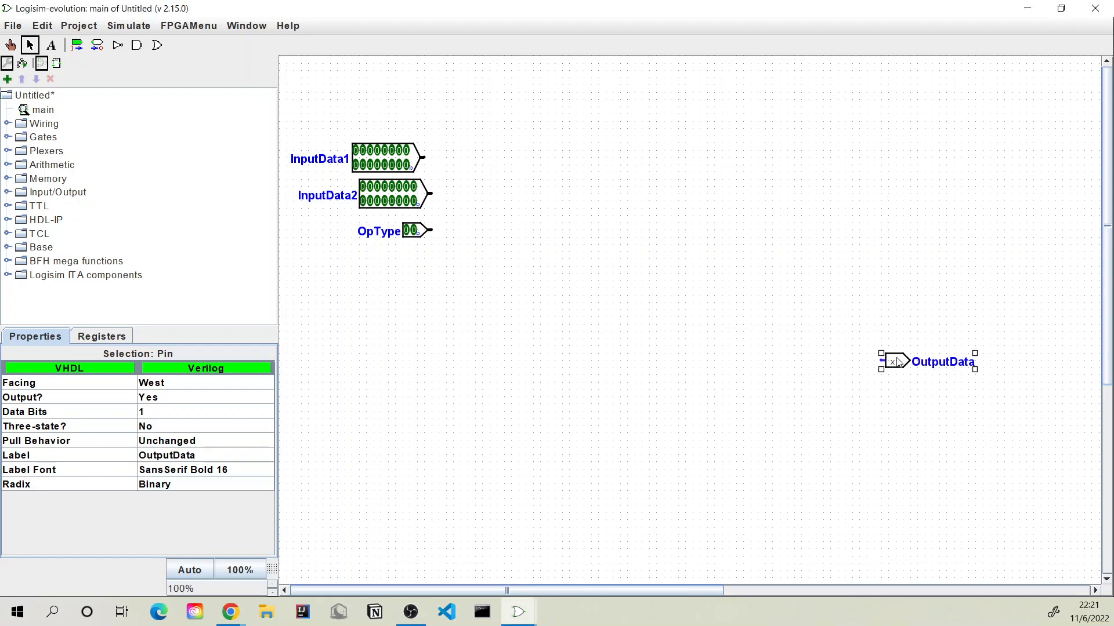
- Set the data width of the OutputData pin to 16 bits
{"action": "left_click", "coordinate": [209, 410]}
{"action": "scroll", "coordinate": [200, 542], "scroll_direction": "down", "scroll_amount": 1}
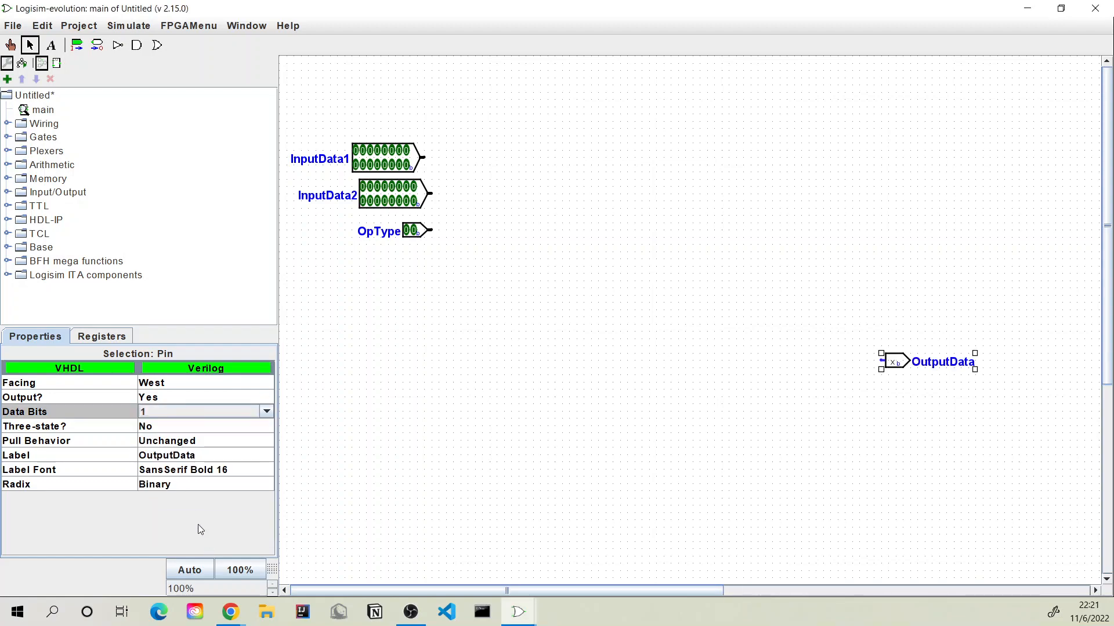
{"action": "left_click", "coordinate": [187, 412]}
{"action": "scroll", "coordinate": [187, 486], "scroll_direction": "down", "scroll_amount": 3}
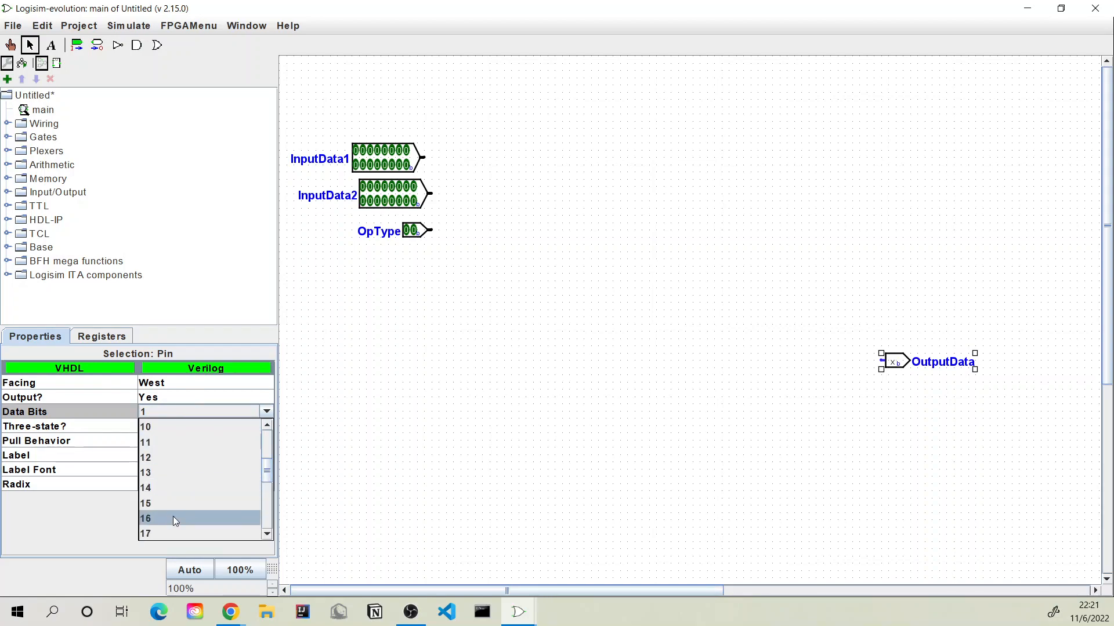
{"action": "left_click", "coordinate": [173, 516]}
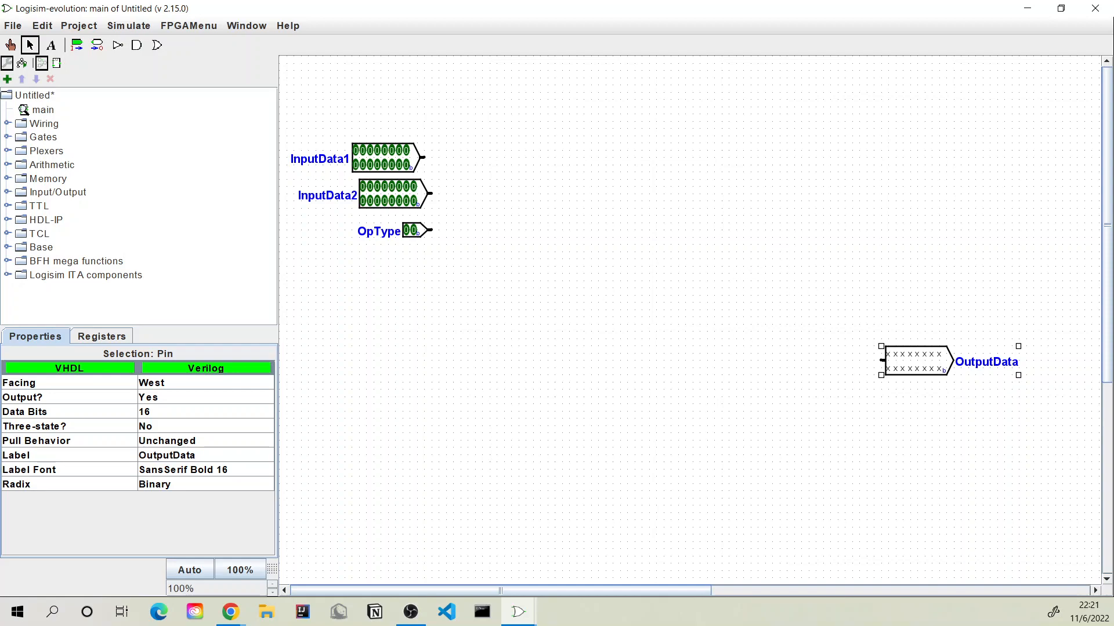
- Add a multiplexer and move it so its output connects directly to the OutputData pin
{"action": "left_click", "coordinate": [8, 152]}
{"action": "left_click", "coordinate": [64, 166]}
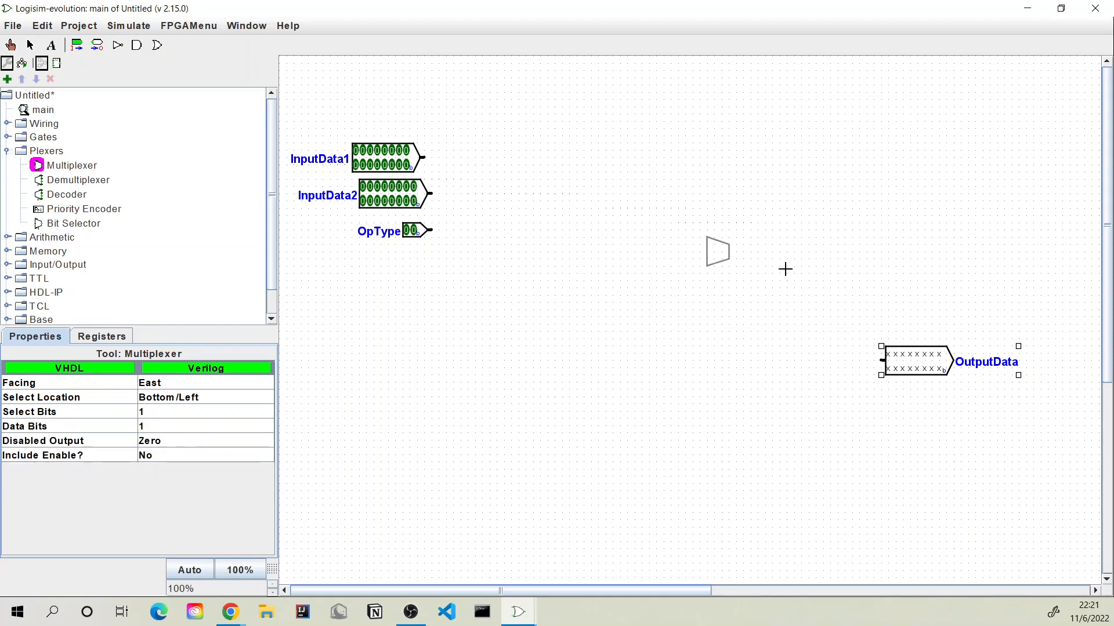
{"action": "left_click", "coordinate": [836, 358]}
{"action": "left_click_drag", "start_coordinate": [835, 355], "coordinate": [864, 355]}
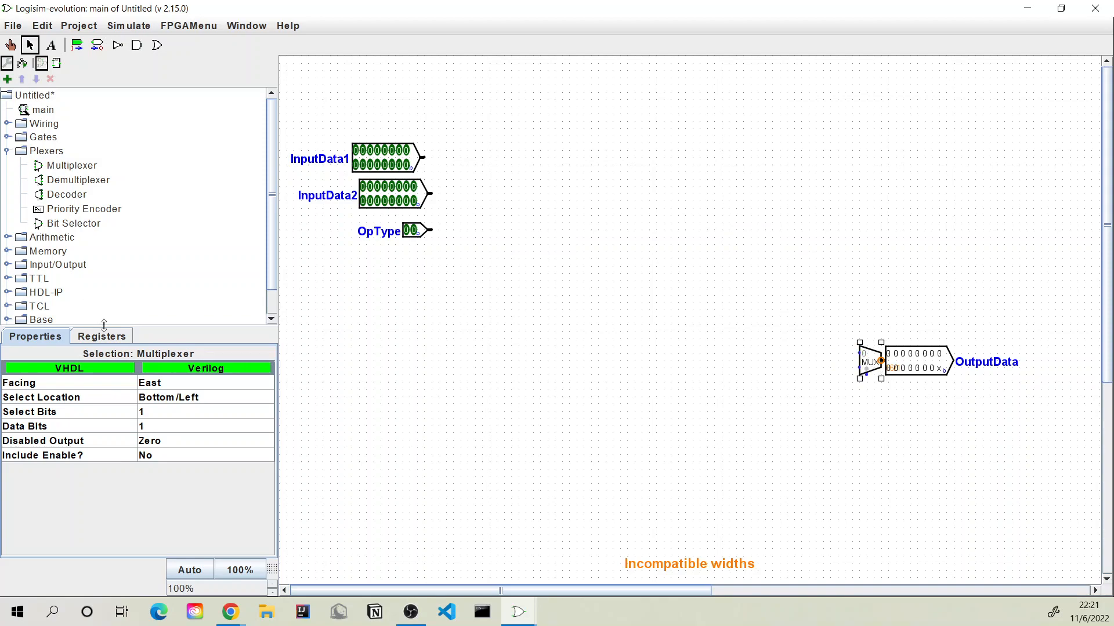
- Configure the multiplexer with 2 select bits and 16 data bits
{"action": "left_click", "coordinate": [156, 412]}
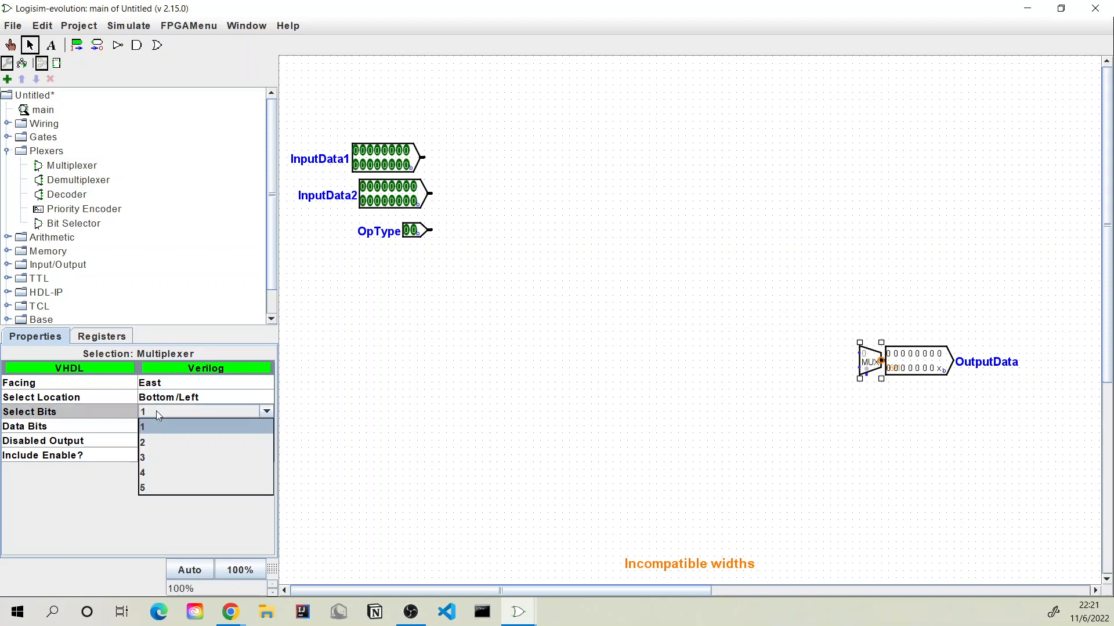
{"action": "left_click", "coordinate": [167, 442]}
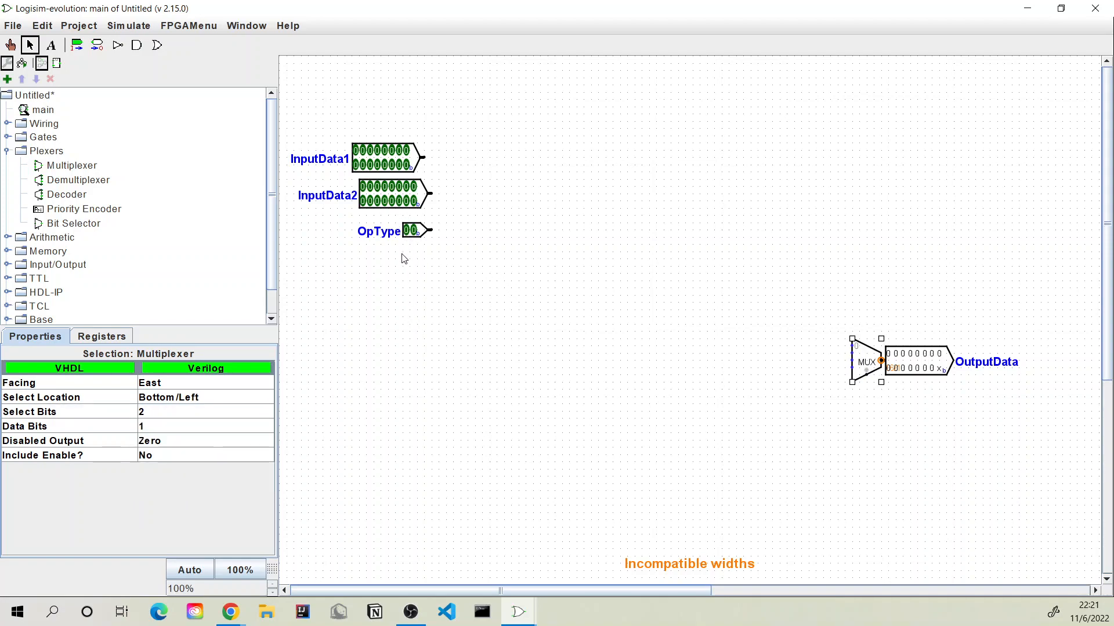
{"action": "left_click", "coordinate": [179, 426]}
{"action": "key", "text": "8"}
{"action": "scroll", "coordinate": [180, 507], "scroll_direction": "down", "scroll_amount": 1}
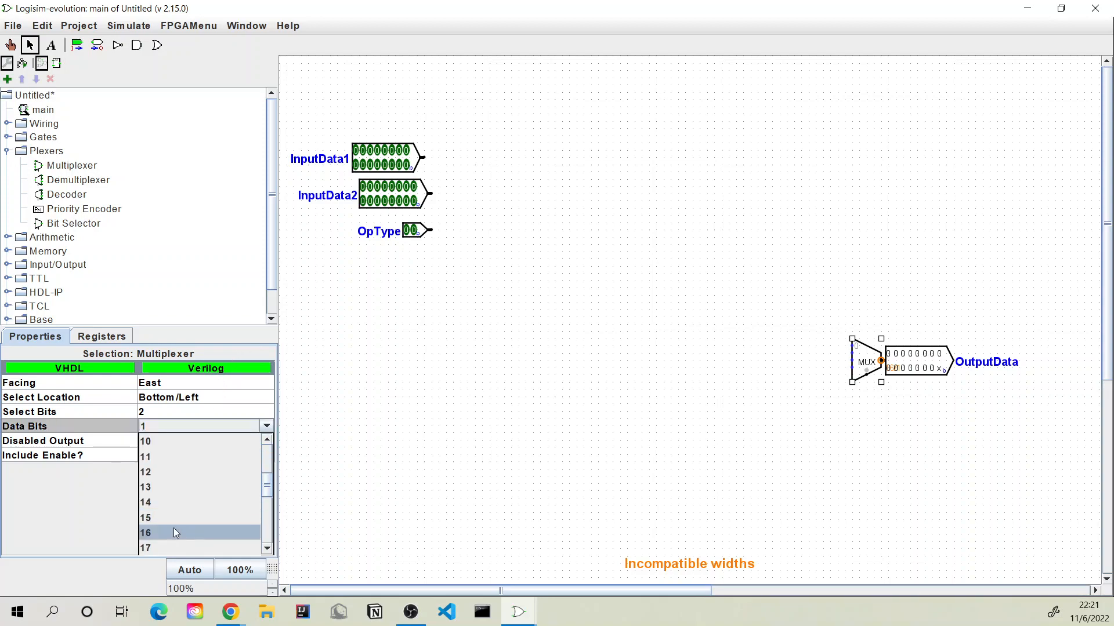
{"action": "left_click", "coordinate": [173, 529]}
{"action": "left_click", "coordinate": [782, 338]}
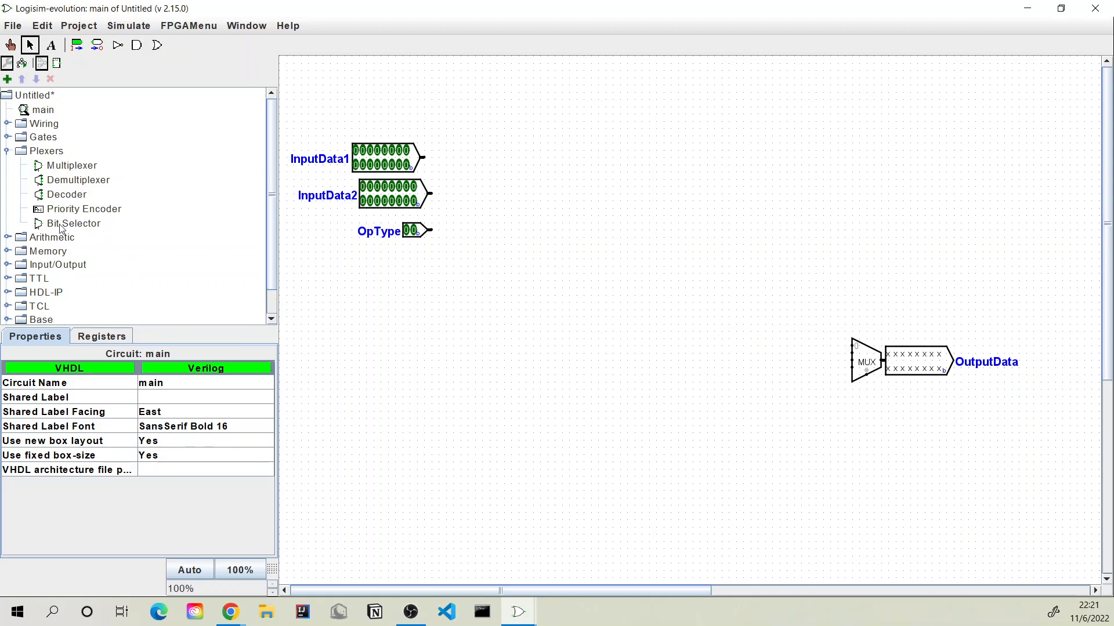
- Place an arithmetic adder to the upper left of the multiplexer
{"action": "left_click", "coordinate": [7, 237]}
{"action": "left_click", "coordinate": [58, 203]}
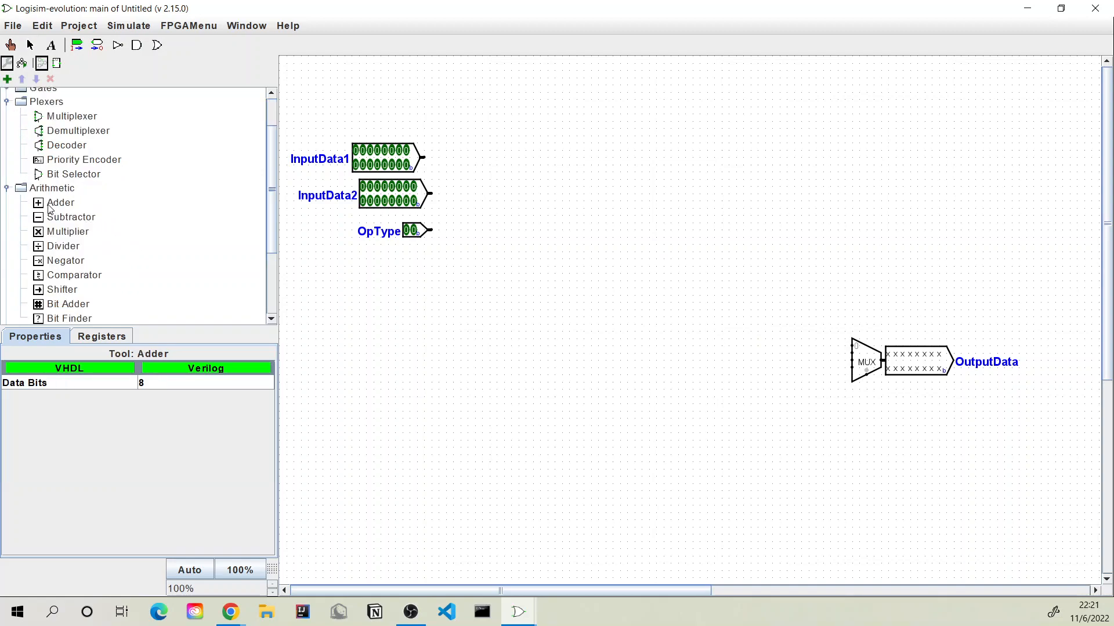
{"action": "left_click", "coordinate": [735, 310]}
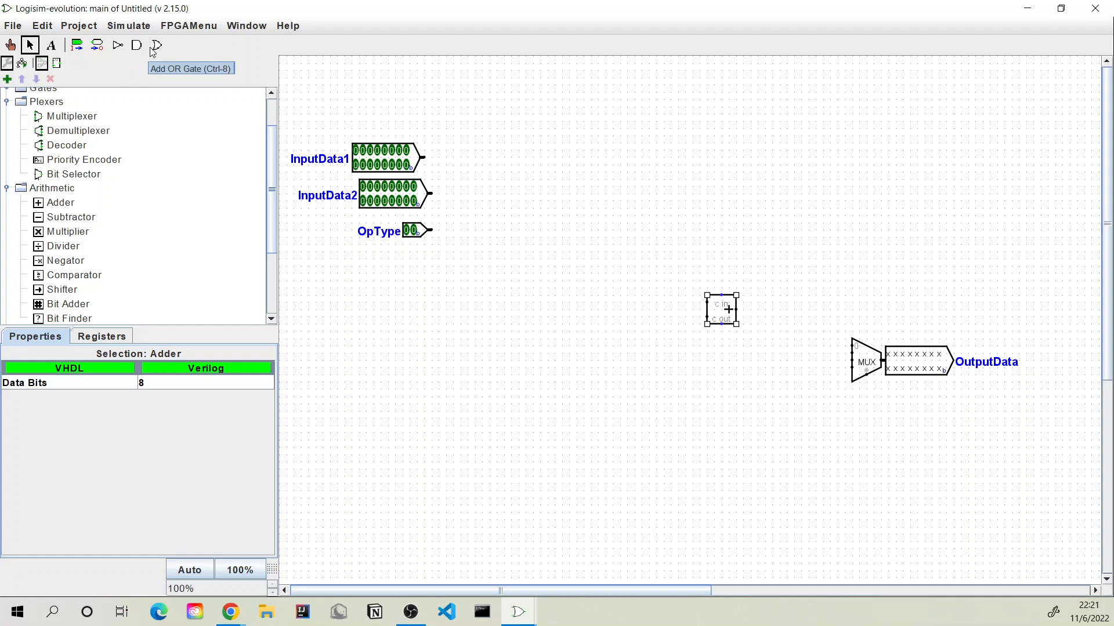
- Attach a tunnel labelled In1 to the InputData1 pin and a copy labelled In2 to the InputData2 pin
{"action": "scroll", "coordinate": [81, 110], "scroll_direction": "up", "scroll_amount": 2}
{"action": "left_click", "coordinate": [8, 124]}
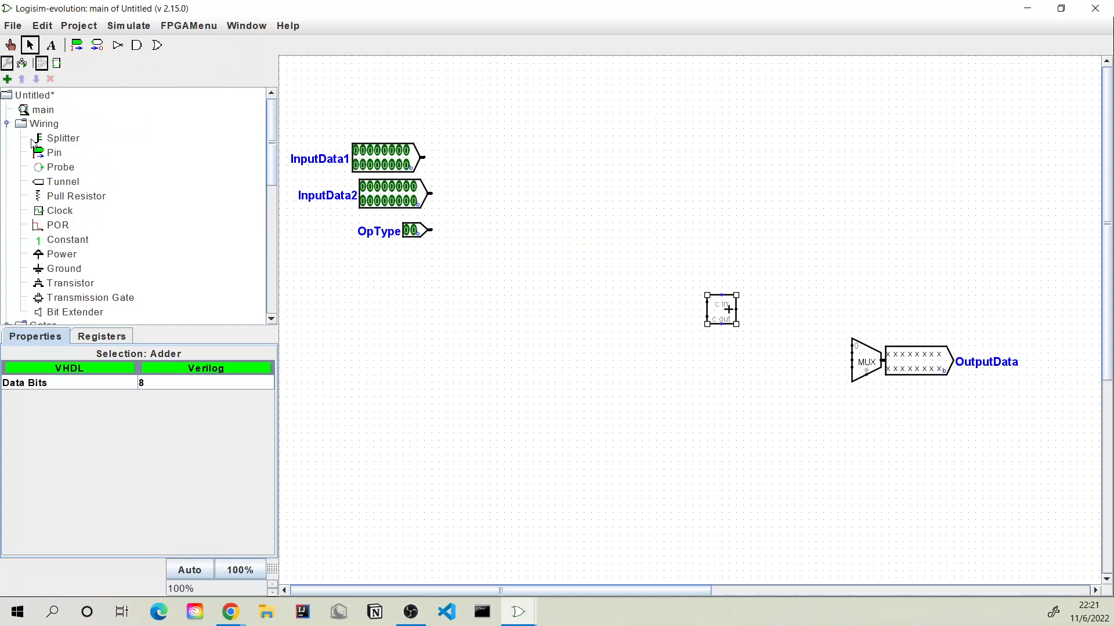
{"action": "left_click", "coordinate": [63, 182]}
{"action": "key", "text": "Left"}
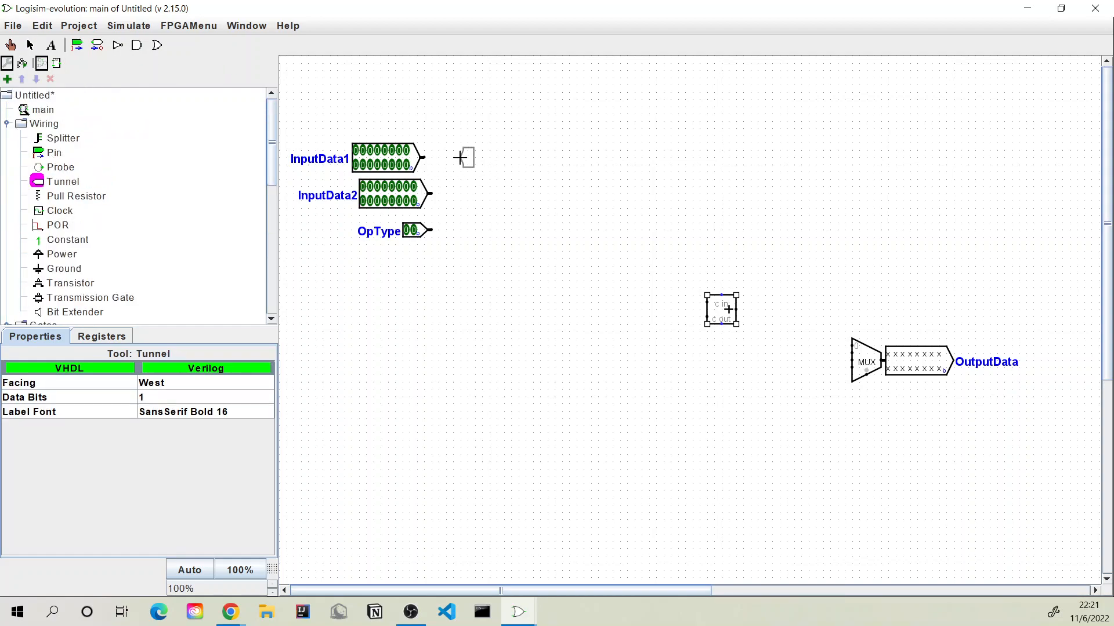
{"action": "left_click", "coordinate": [425, 157]}
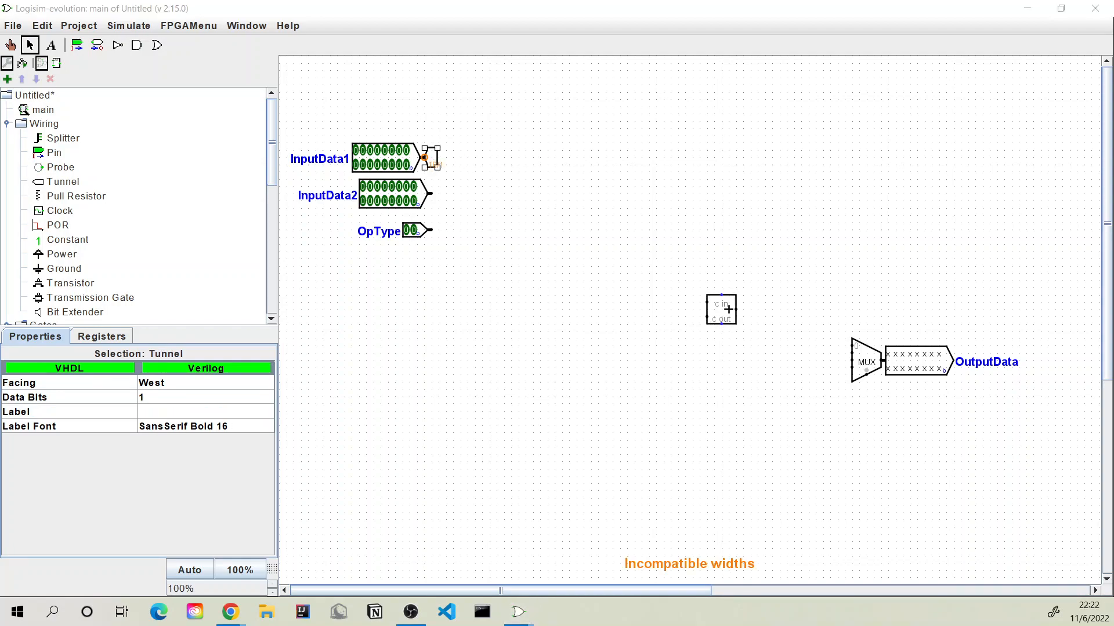
{"action": "type", "text": "In1"}
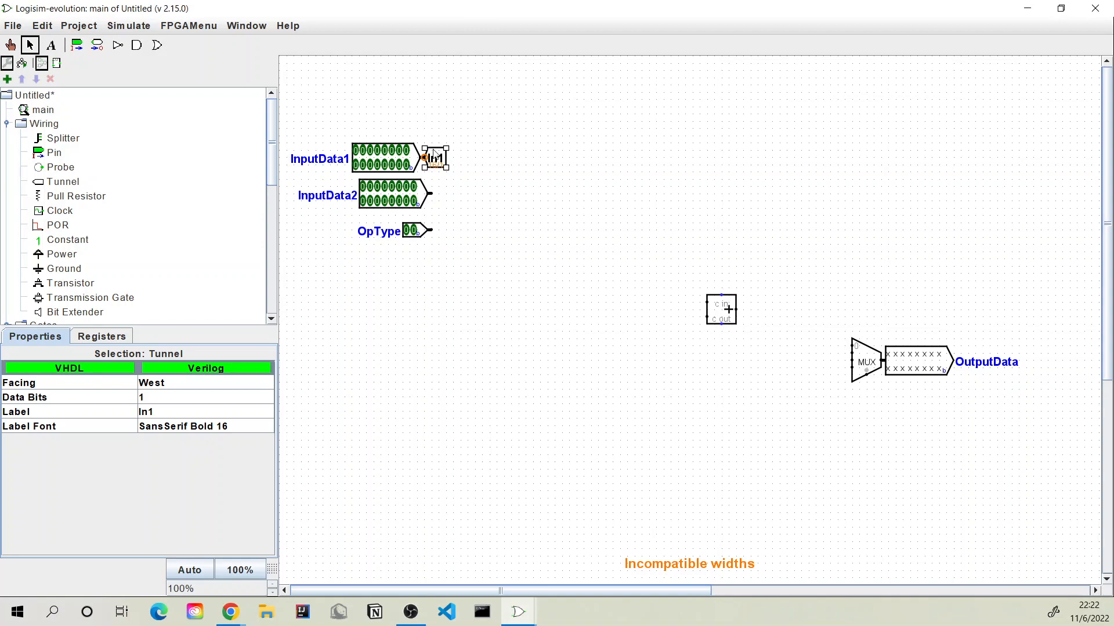
{"action": "left_click_drag", "start_coordinate": [445, 164], "coordinate": [445, 200]}
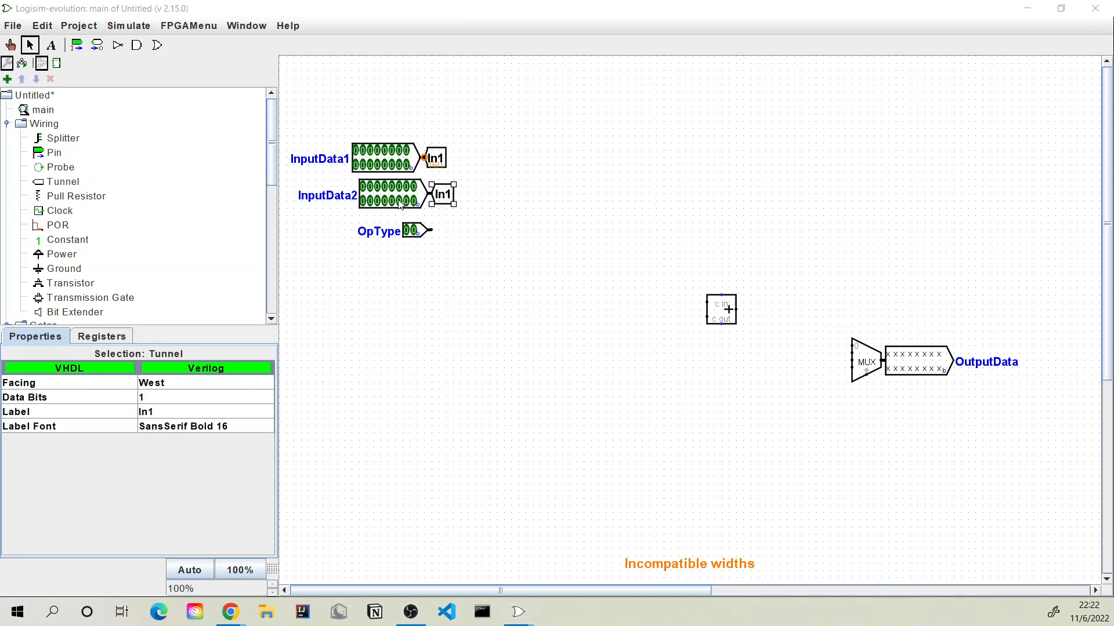
- Set the data bits of both the In1 and In2 tunnels to 16
{"action": "left_click", "coordinate": [444, 161]}
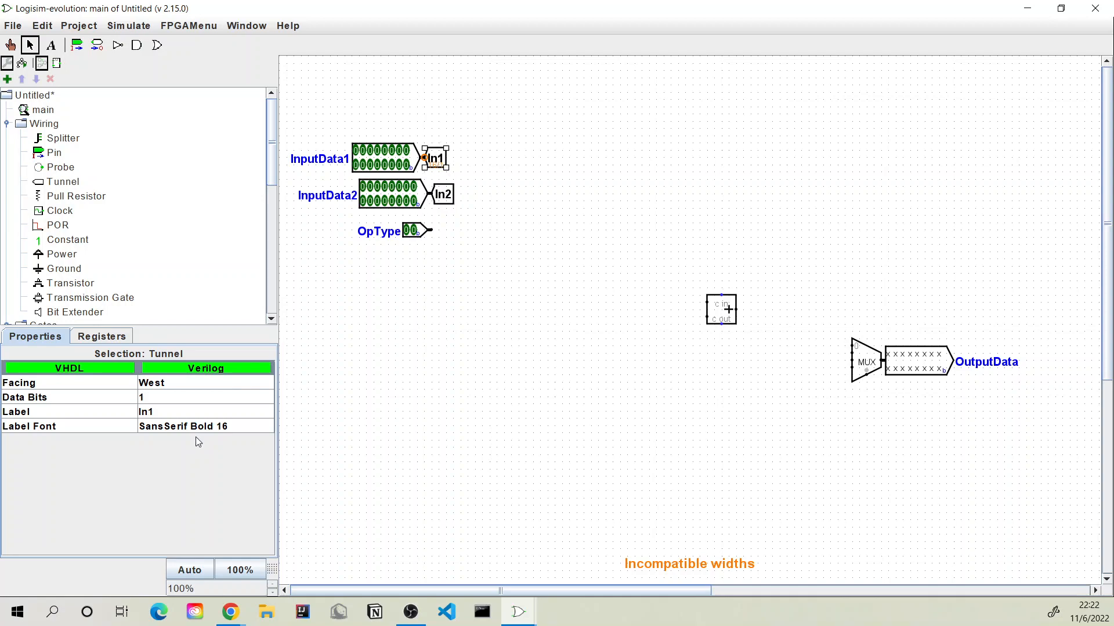
{"action": "left_click", "coordinate": [165, 401]}
{"action": "scroll", "coordinate": [192, 505], "scroll_direction": "down", "scroll_amount": 3}
{"action": "left_click", "coordinate": [179, 499]}
{"action": "left_click", "coordinate": [442, 196]}
{"action": "left_click", "coordinate": [205, 399]}
{"action": "scroll", "coordinate": [178, 481], "scroll_direction": "down", "scroll_amount": 4}
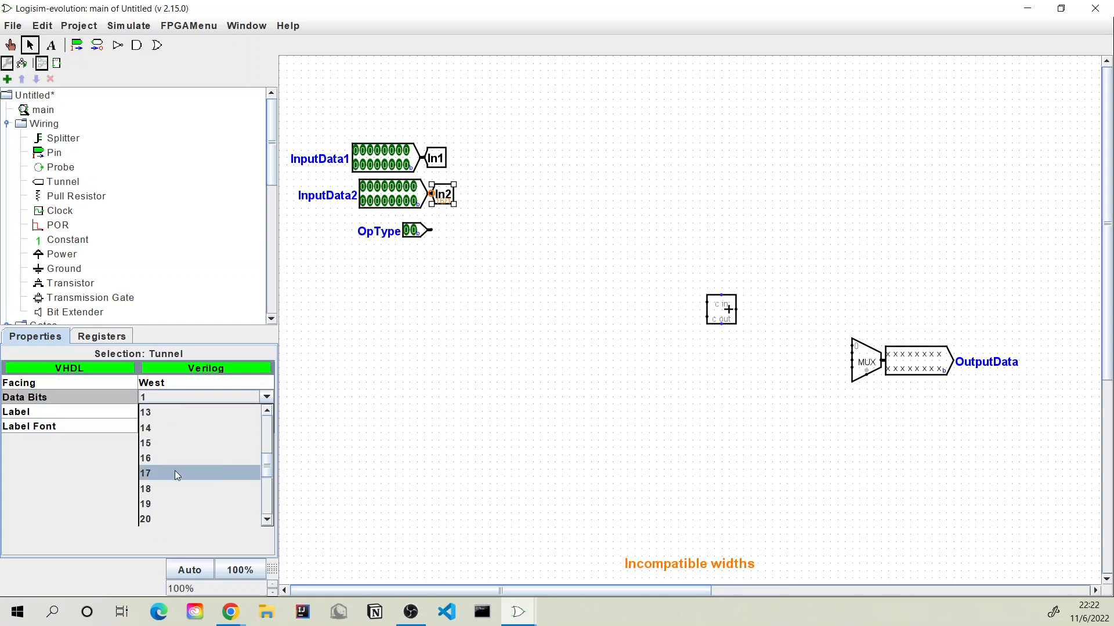
{"action": "left_click", "coordinate": [175, 458]}
{"action": "left_click", "coordinate": [611, 209]}
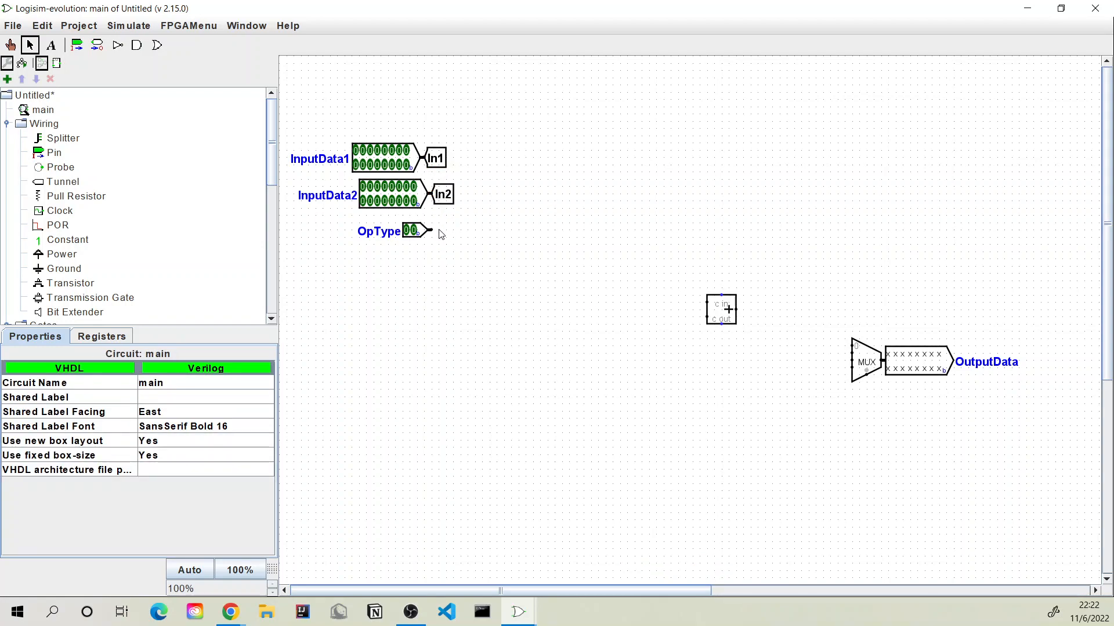
- Duplicate the In2 tunnel onto the OpType pin's output and relabel the copy ALUOp
{"action": "left_click", "coordinate": [443, 202]}
{"action": "key", "text": "ctrl+d"}
{"action": "left_click_drag", "start_coordinate": [448, 200], "coordinate": [443, 231]}
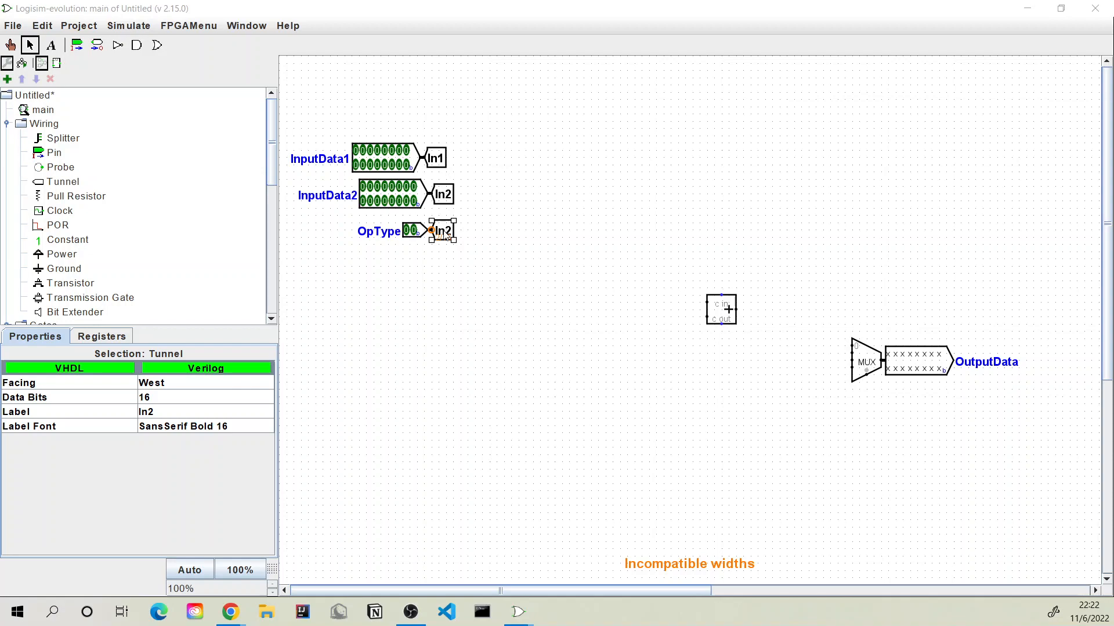
{"action": "key", "text": "Return"}
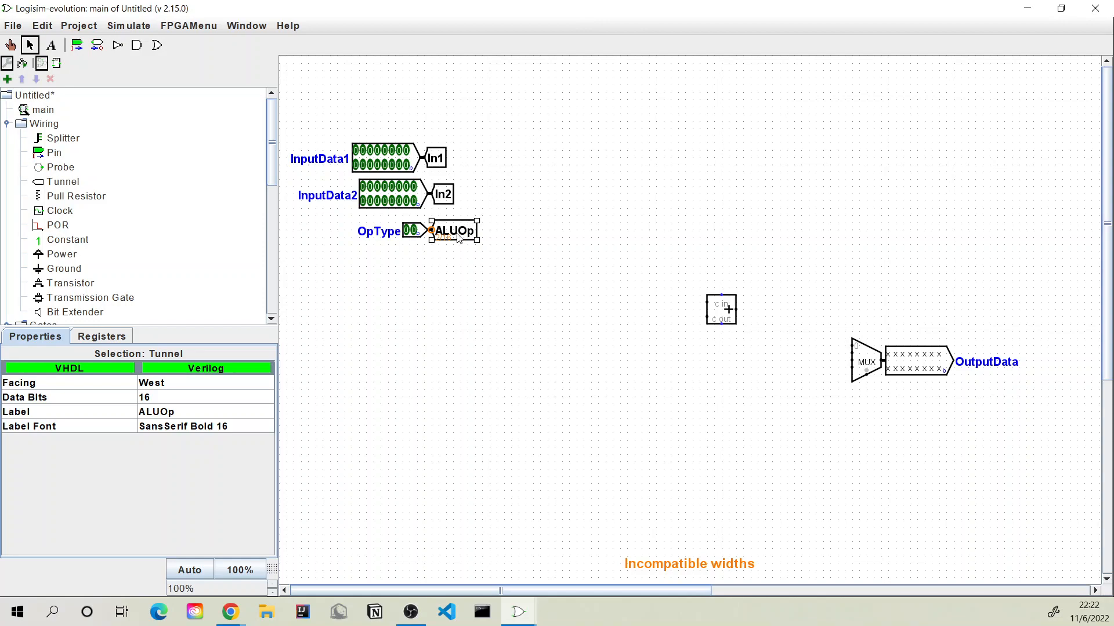
- Set the ALUOp tunnel's data bits to 2
{"action": "left_click", "coordinate": [186, 397]}
{"action": "key", "text": "2"}
{"action": "left_click", "coordinate": [541, 425]}
{"action": "left_click", "coordinate": [451, 231]}
{"action": "left_click", "coordinate": [174, 398]}
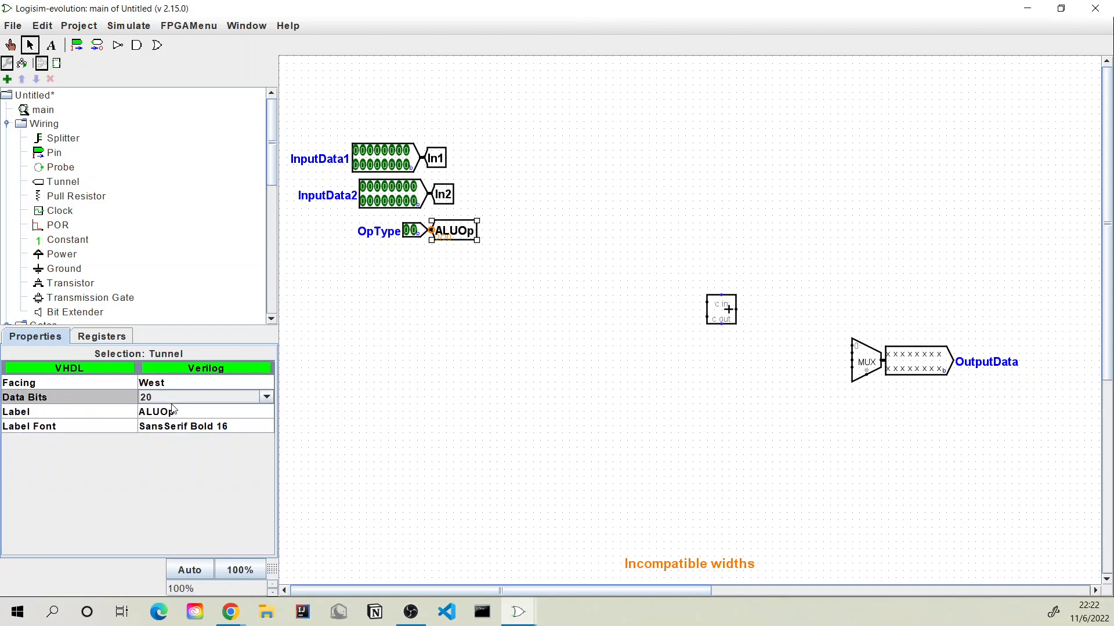
{"action": "left_click", "coordinate": [262, 398]}
{"action": "scroll", "coordinate": [206, 419], "scroll_direction": "up", "scroll_amount": 6}
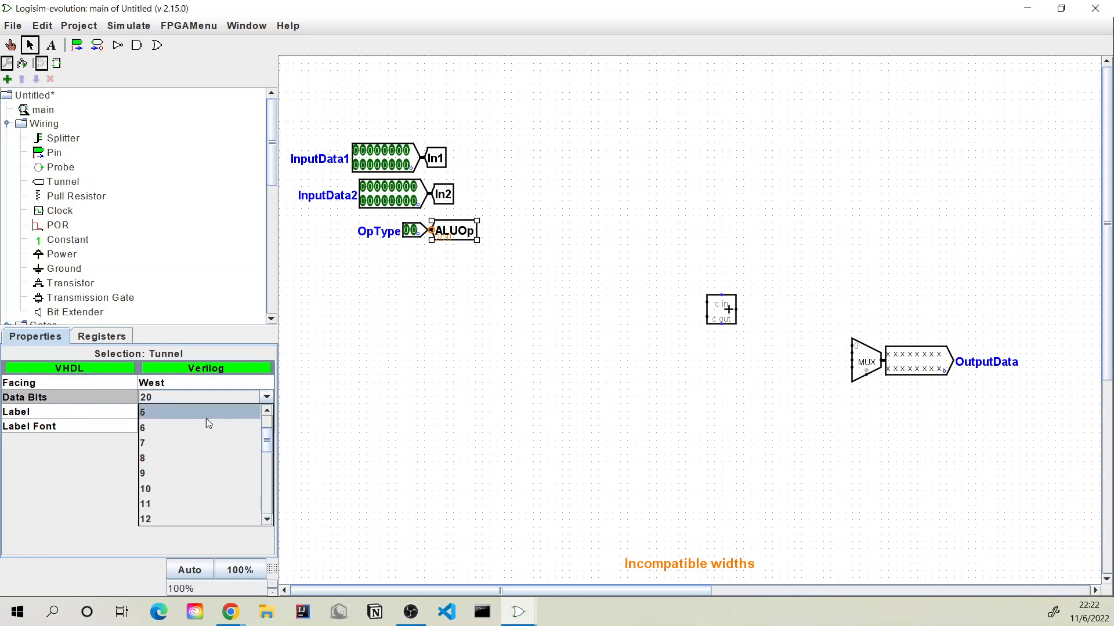
{"action": "left_click", "coordinate": [207, 428]}
{"action": "left_click", "coordinate": [529, 227]}
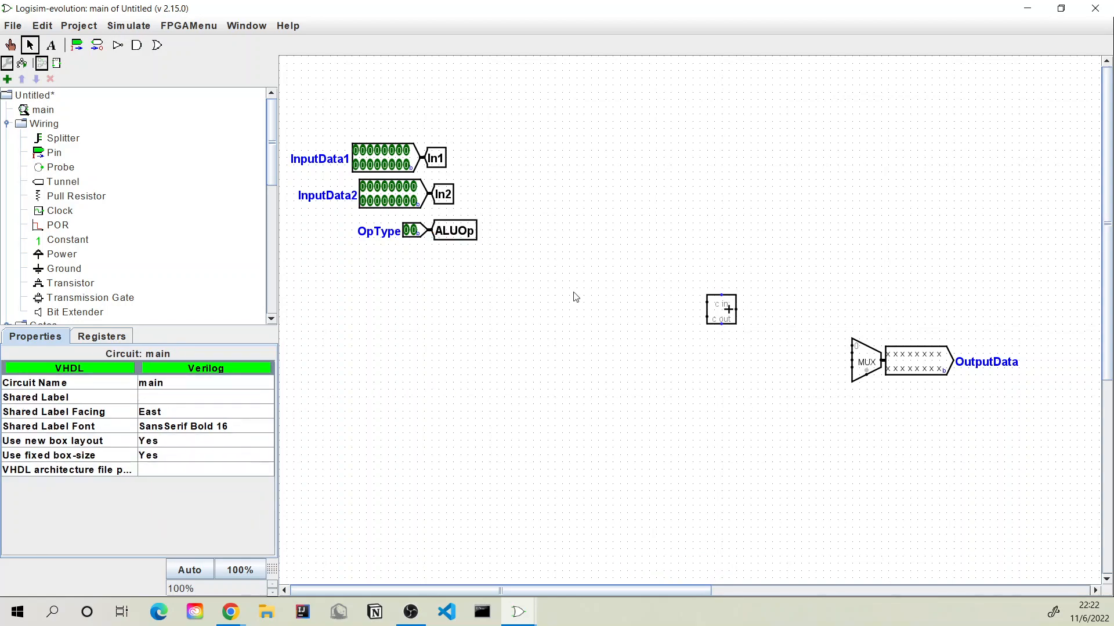
- Copy the ALUOp tunnel to just below the multiplexer, facing north and connected to its select input
{"action": "left_click", "coordinate": [458, 237]}
{"action": "key", "text": "ctrl+c"}
{"action": "key", "text": "ctrl+v"}
{"action": "left_click_drag", "start_coordinate": [467, 239], "coordinate": [867, 409]}
{"action": "key", "text": "Up"}
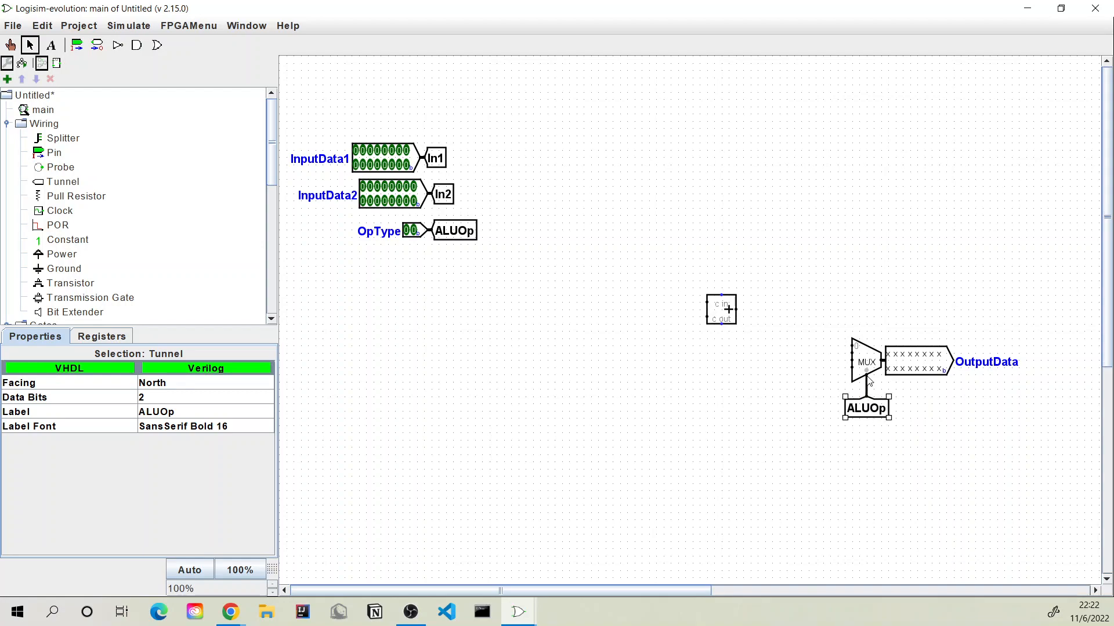
{"action": "left_click", "coordinate": [903, 389]}
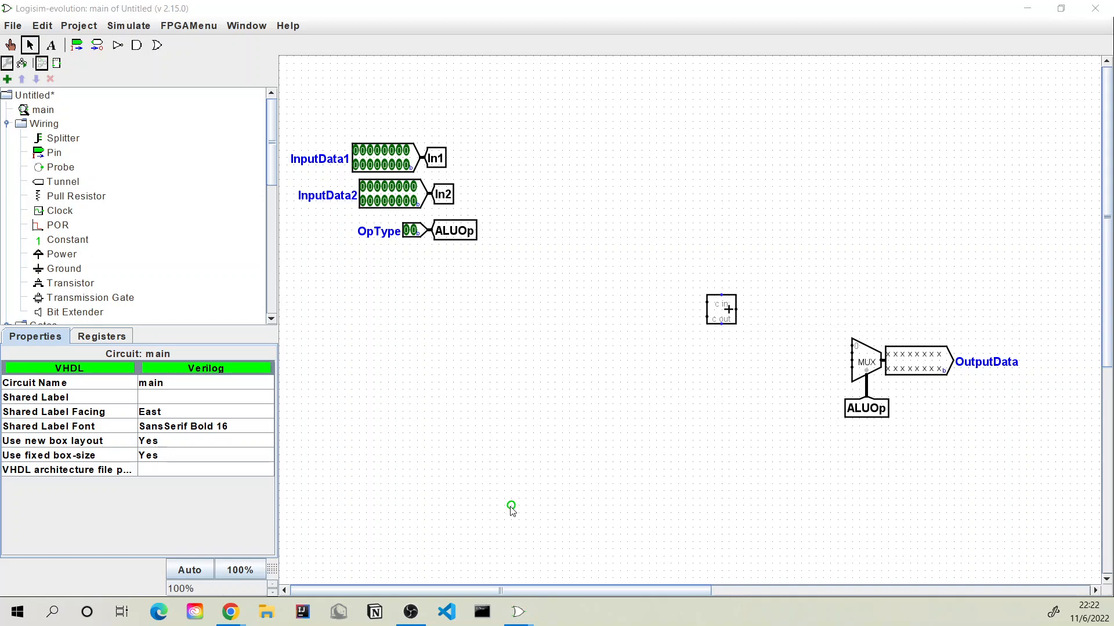
- Switch to the recitation PDF to check the OpType mapping for code 00, and return to the Logisim main circuit
{"action": "key", "text": "alt+Tab"}
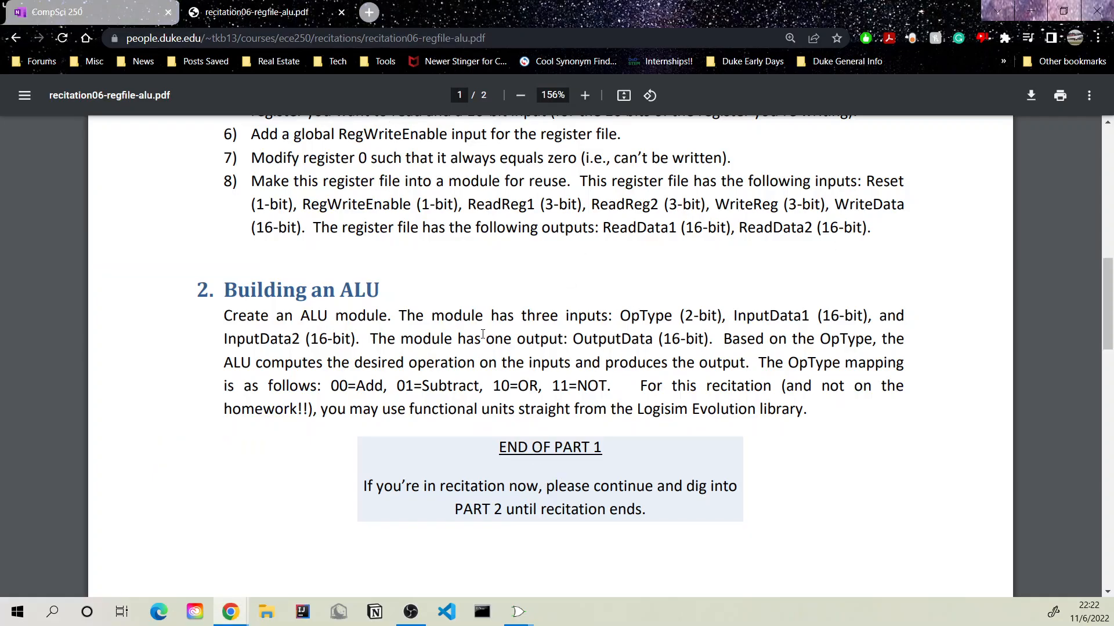
{"action": "left_click_drag", "start_coordinate": [331, 388], "coordinate": [383, 382]}
{"action": "left_click", "coordinate": [517, 374]}
{"action": "mouse_move", "coordinate": [519, 609]}
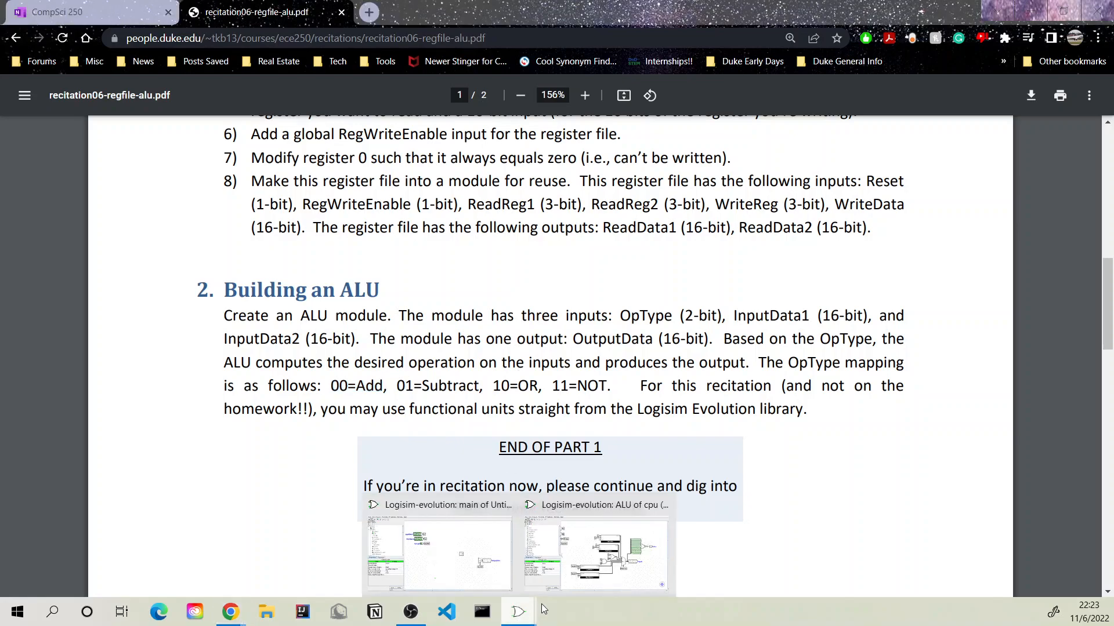
{"action": "left_click", "coordinate": [454, 580]}
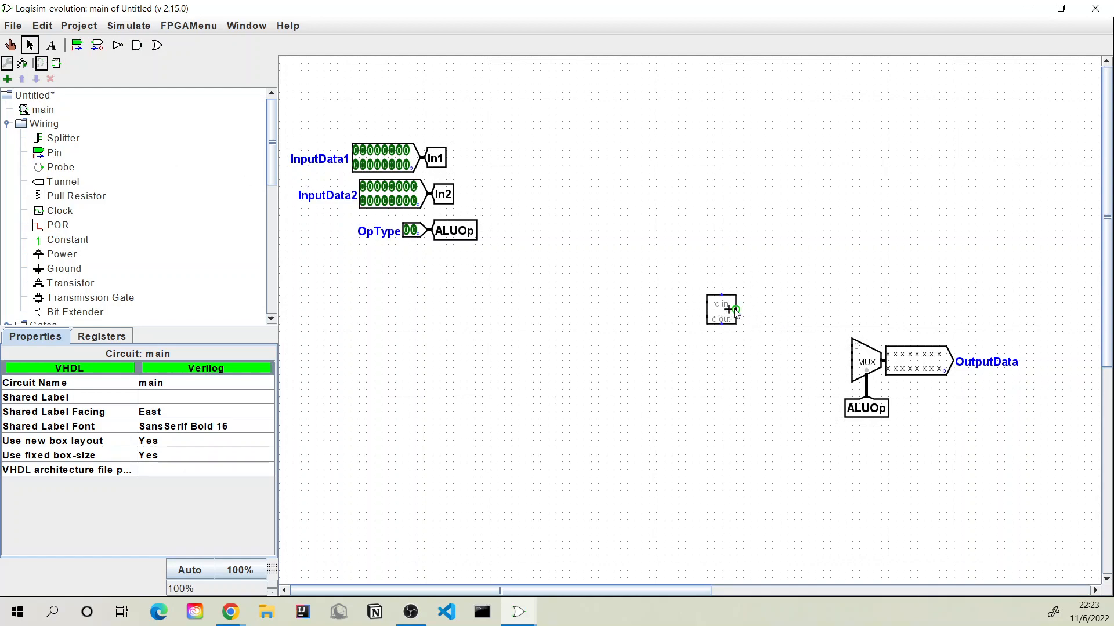
- Wire the adder's output to the multiplexer's first data input and set the adder to 16 data bits
{"action": "left_click_drag", "start_coordinate": [736, 309], "coordinate": [852, 346]}
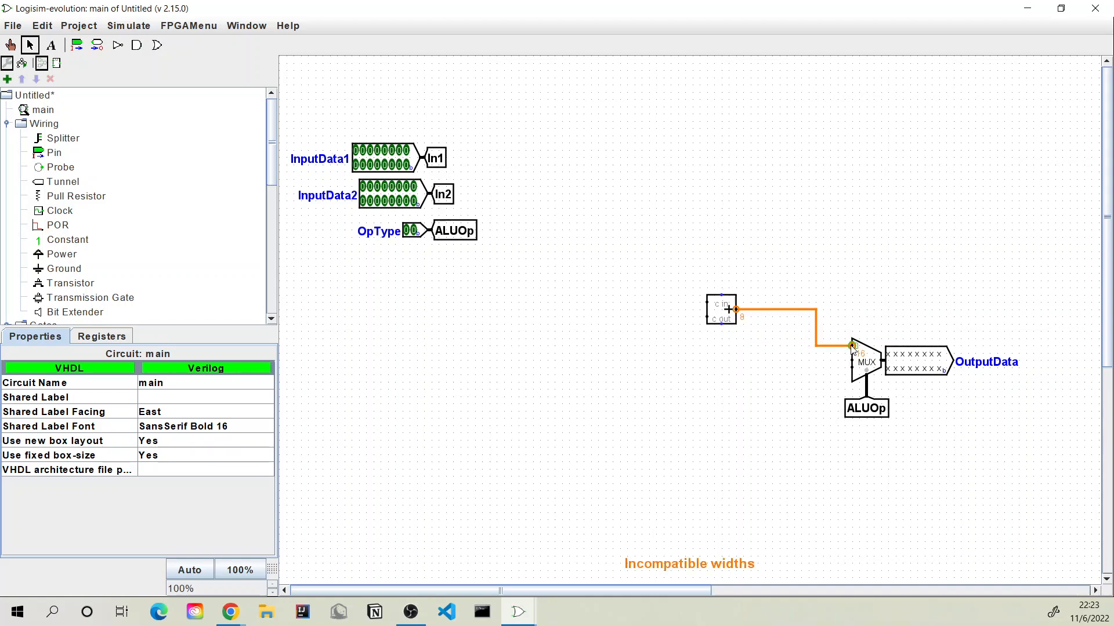
{"action": "left_click", "coordinate": [721, 313]}
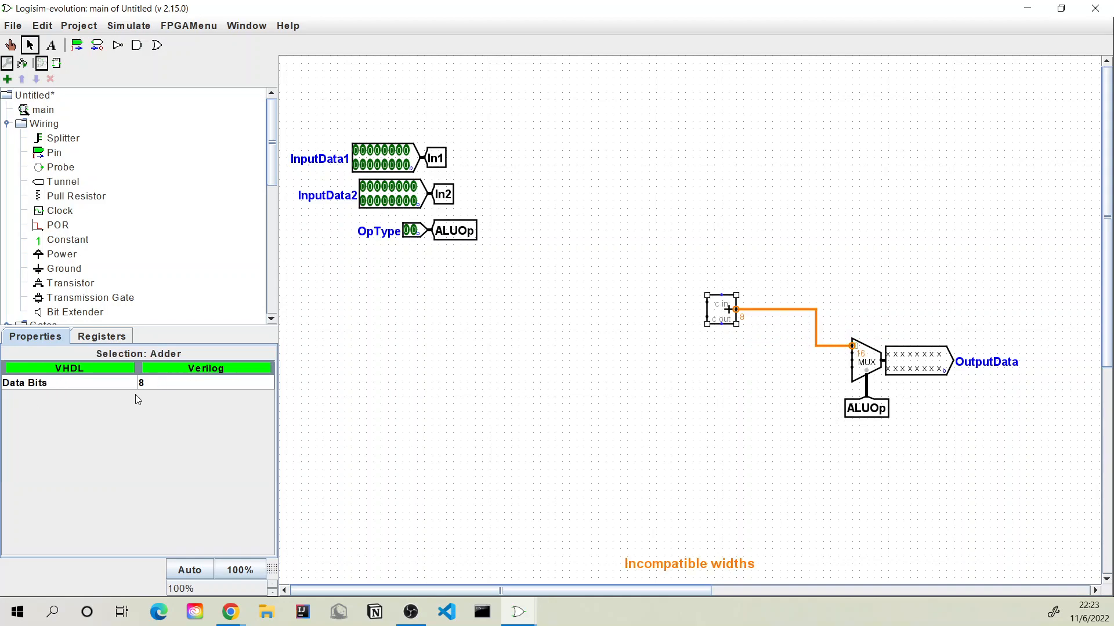
{"action": "left_click", "coordinate": [168, 383]}
{"action": "scroll", "coordinate": [180, 478], "scroll_direction": "down", "scroll_amount": 1}
{"action": "left_click", "coordinate": [180, 479]}
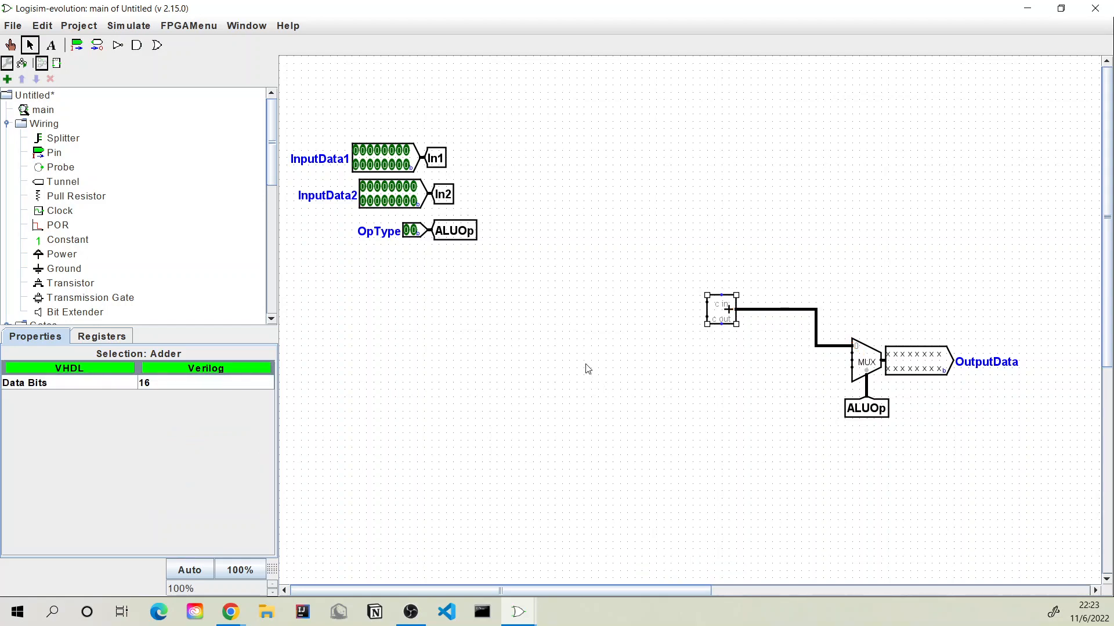
{"action": "left_click", "coordinate": [588, 369]}
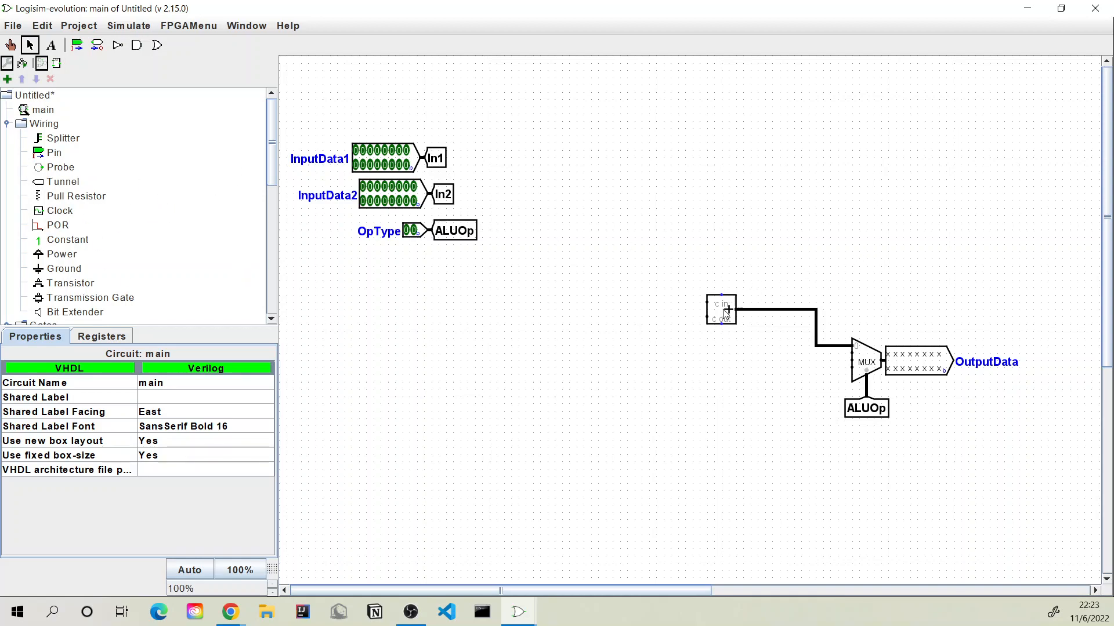
- Attach east-facing copies of the In1 and In2 tunnels to the adder's upper and lower inputs
{"action": "left_click", "coordinate": [439, 162]}
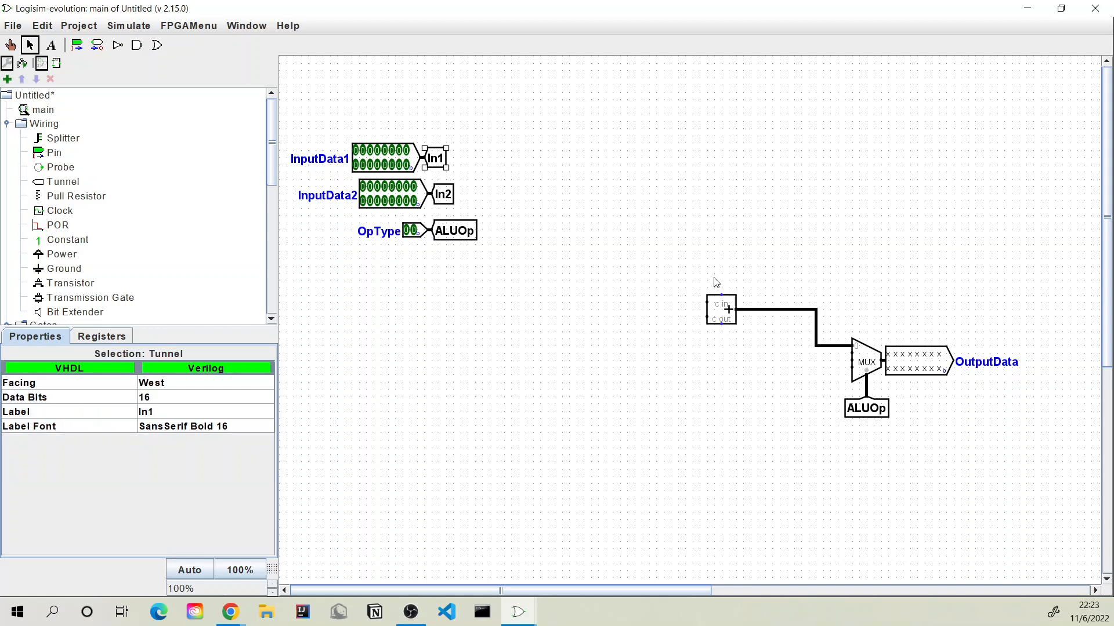
{"action": "key", "text": "ctrl+d"}
{"action": "left_click_drag", "start_coordinate": [443, 167], "coordinate": [706, 326]}
{"action": "key", "text": "Right"}
{"action": "left_click", "coordinate": [451, 197]}
{"action": "key", "text": "ctrl+d"}
{"action": "mouse_move", "coordinate": [461, 211]}
{"action": "left_mouse_down"}
{"action": "mouse_move", "coordinate": [531, 293]}
{"action": "mouse_move", "coordinate": [658, 323]}
{"action": "mouse_move", "coordinate": [706, 317]}
{"action": "left_mouse_up"}
{"action": "key", "text": "Right"}
{"action": "left_click", "coordinate": [711, 357]}
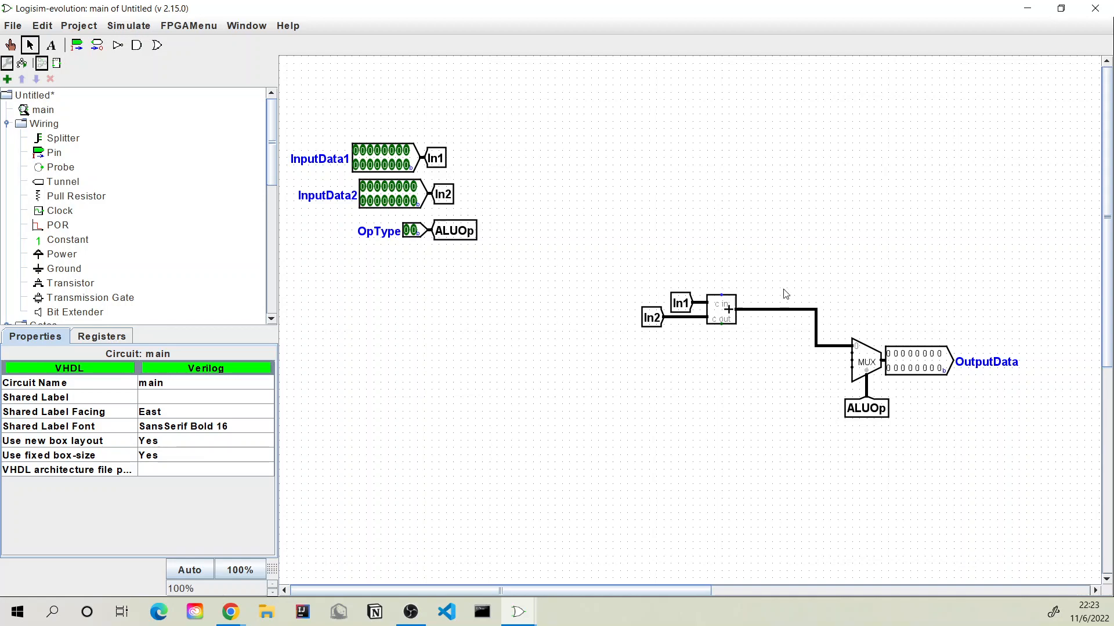
- Check the OpType mapping in the recitation PDF and place a subtractor between the adder and the multiplexer
{"action": "scroll", "coordinate": [89, 203], "scroll_direction": "down", "scroll_amount": 3}
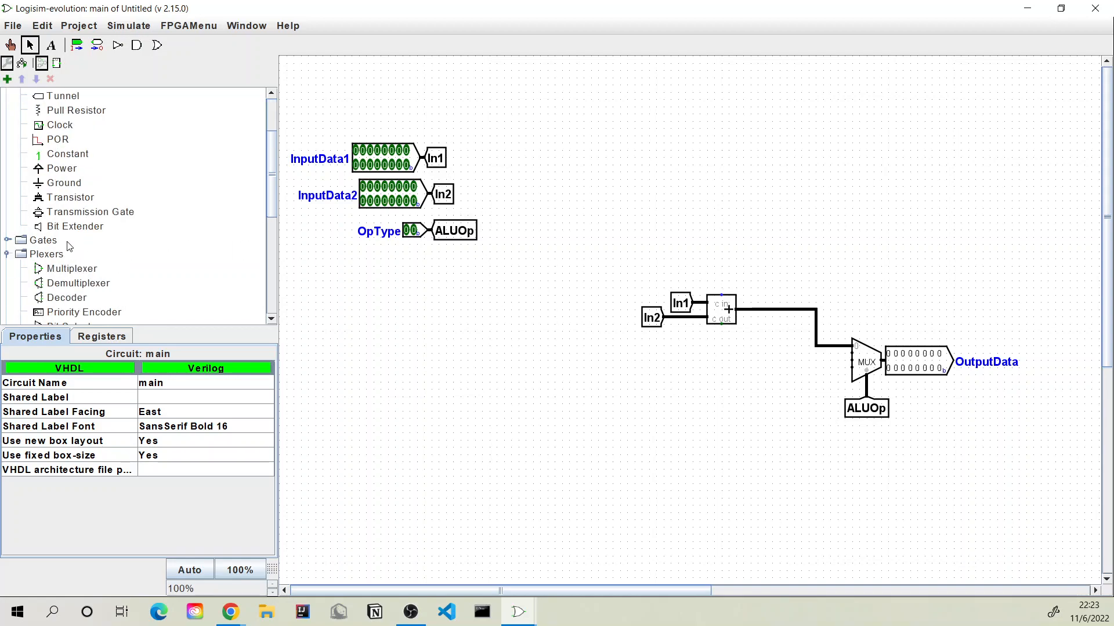
{"action": "key", "text": "alt+Tab"}
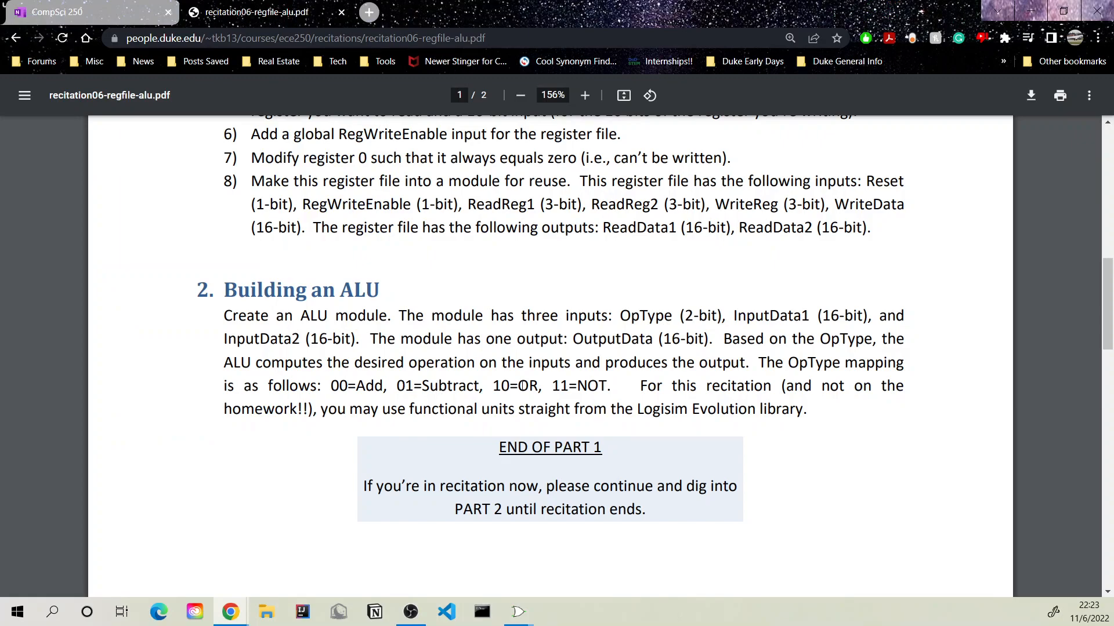
{"action": "key", "text": "alt+Tab"}
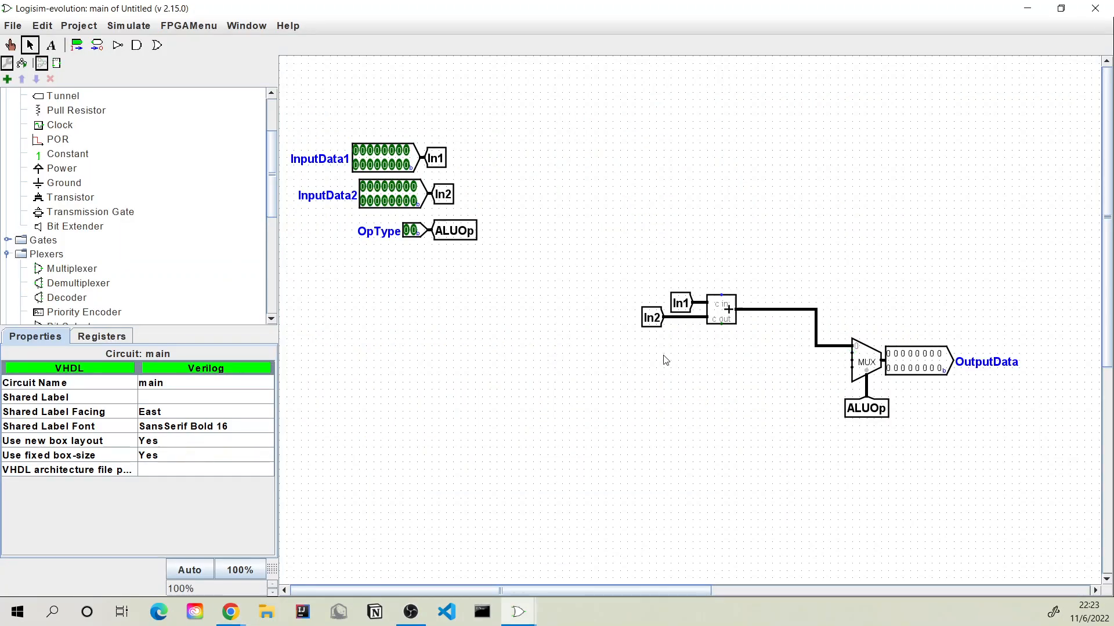
{"action": "scroll", "coordinate": [69, 232], "scroll_direction": "up", "scroll_amount": 1}
{"action": "scroll", "coordinate": [69, 232], "scroll_direction": "down", "scroll_amount": 3}
{"action": "left_click", "coordinate": [71, 238]}
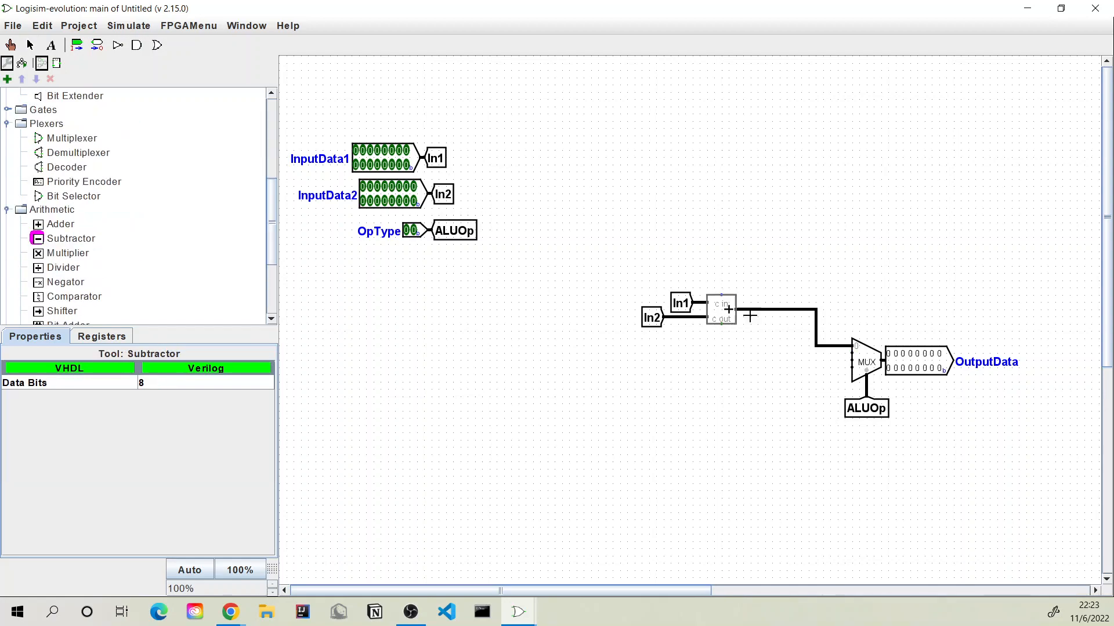
{"action": "left_click", "coordinate": [779, 352]}
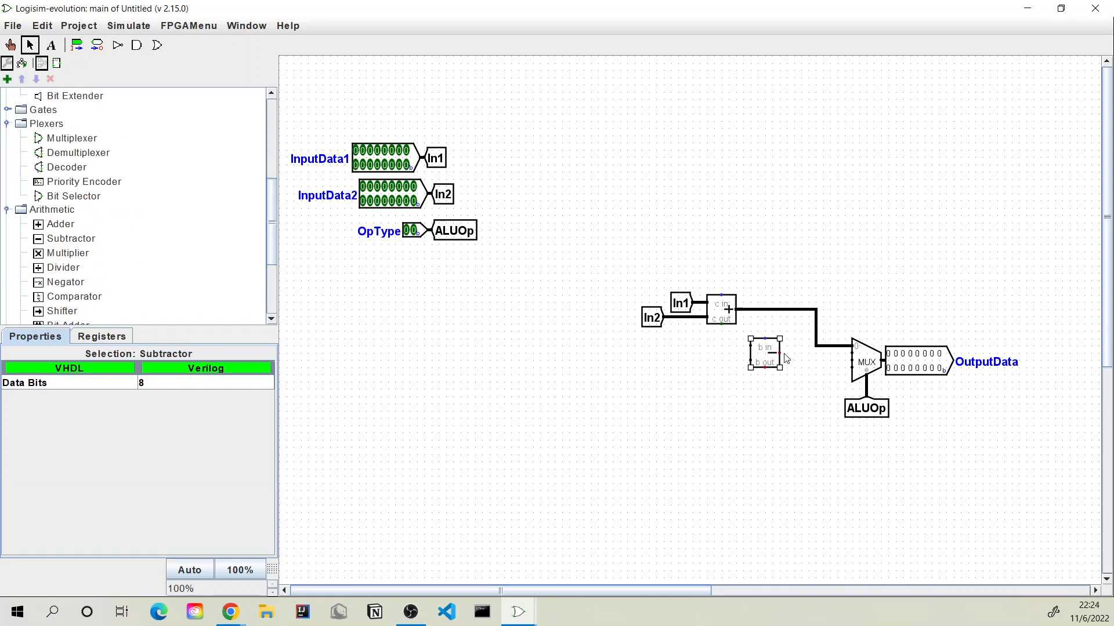
- Attach east-facing copies of the In1 and In2 tunnels to the subtractor's upper and lower inputs
{"action": "left_click", "coordinate": [443, 159]}
{"action": "key", "text": "ctrl+c"}
{"action": "key", "text": "ctrl+v"}
{"action": "mouse_move", "coordinate": [443, 166]}
{"action": "left_mouse_down"}
{"action": "mouse_move", "coordinate": [498, 268]}
{"action": "mouse_move", "coordinate": [709, 376]}
{"action": "mouse_move", "coordinate": [729, 344]}
{"action": "mouse_move", "coordinate": [750, 347]}
{"action": "left_mouse_up"}
{"action": "key", "text": "Right"}
{"action": "left_click", "coordinate": [441, 194]}
{"action": "key", "text": "ctrl+d"}
{"action": "mouse_move", "coordinate": [457, 204]}
{"action": "left_mouse_down"}
{"action": "mouse_move", "coordinate": [597, 372]}
{"action": "mouse_move", "coordinate": [750, 361]}
{"action": "left_mouse_up"}
{"action": "key", "text": "Right"}
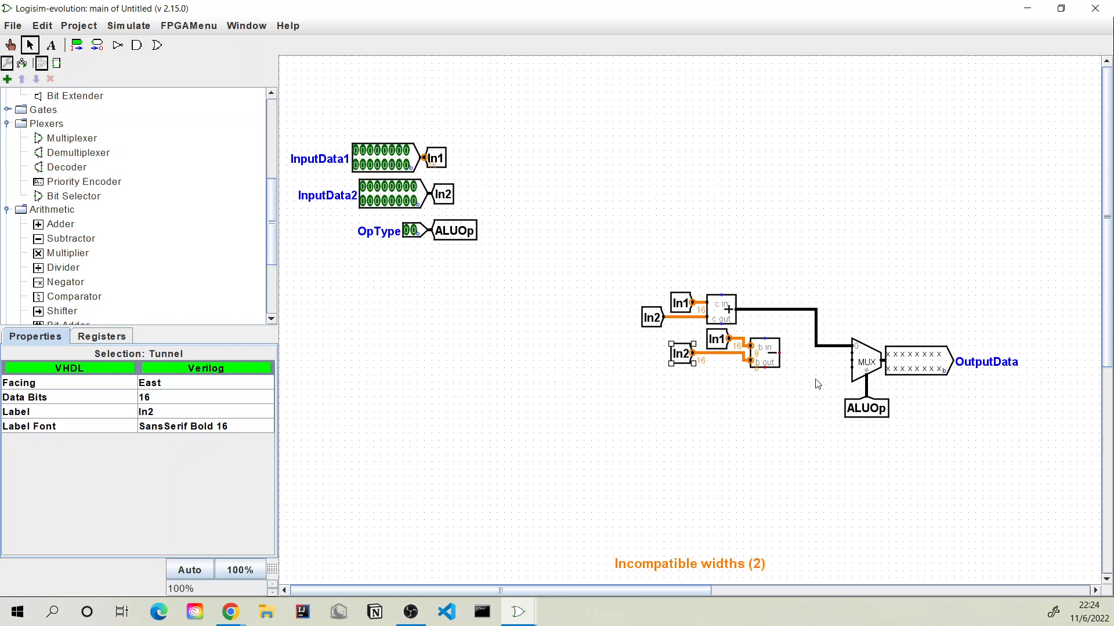
- Set the subtractor to 16 data bits and wire its output to the multiplexer's second data input
{"action": "left_click", "coordinate": [773, 358]}
{"action": "left_click", "coordinate": [178, 387]}
{"action": "scroll", "coordinate": [199, 486], "scroll_direction": "down", "scroll_amount": 1}
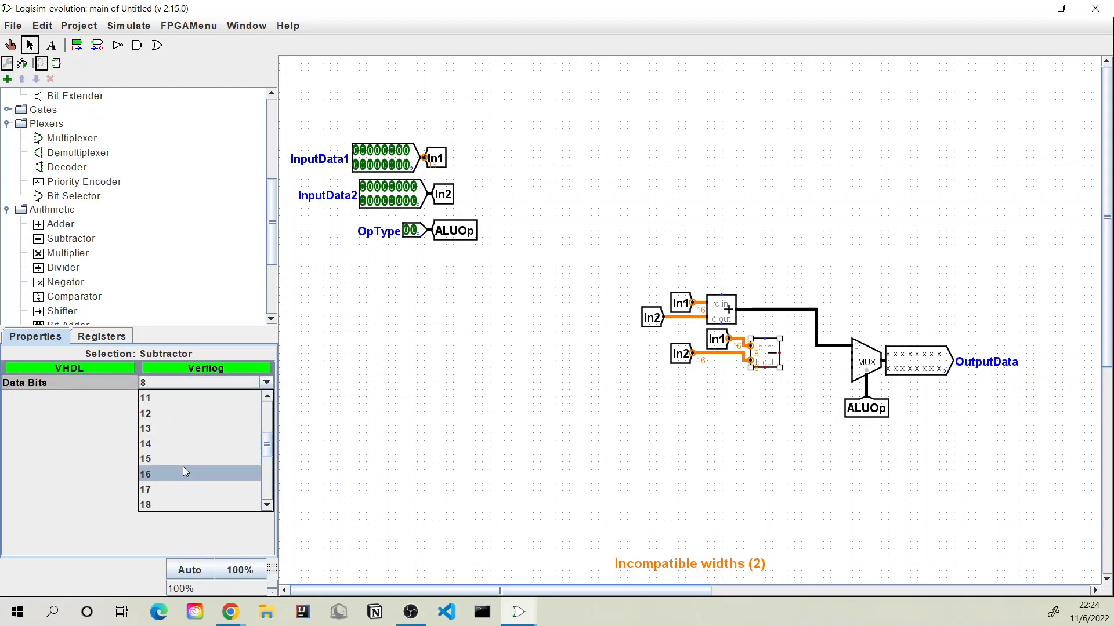
{"action": "left_click", "coordinate": [182, 466]}
{"action": "left_click", "coordinate": [774, 381]}
{"action": "left_click_drag", "start_coordinate": [780, 352], "coordinate": [852, 353]}
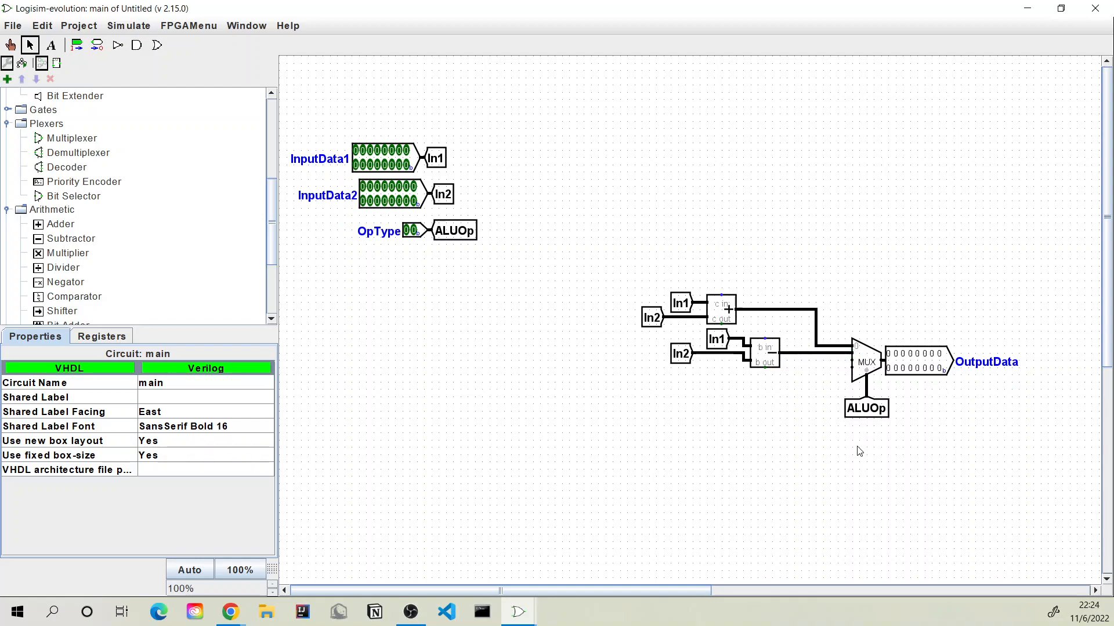
- Check the operation for code 10 in the recitation PDF and place an OR gate to the lower left of the subtractor
{"action": "key", "text": "alt+Tab"}
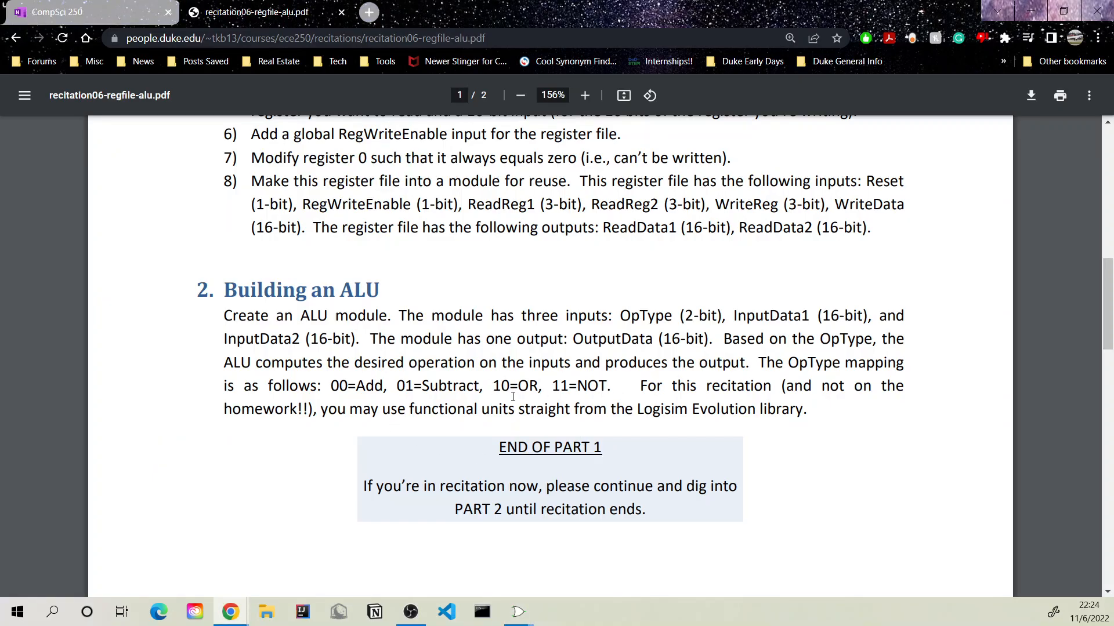
{"action": "key", "text": "alt+Tab"}
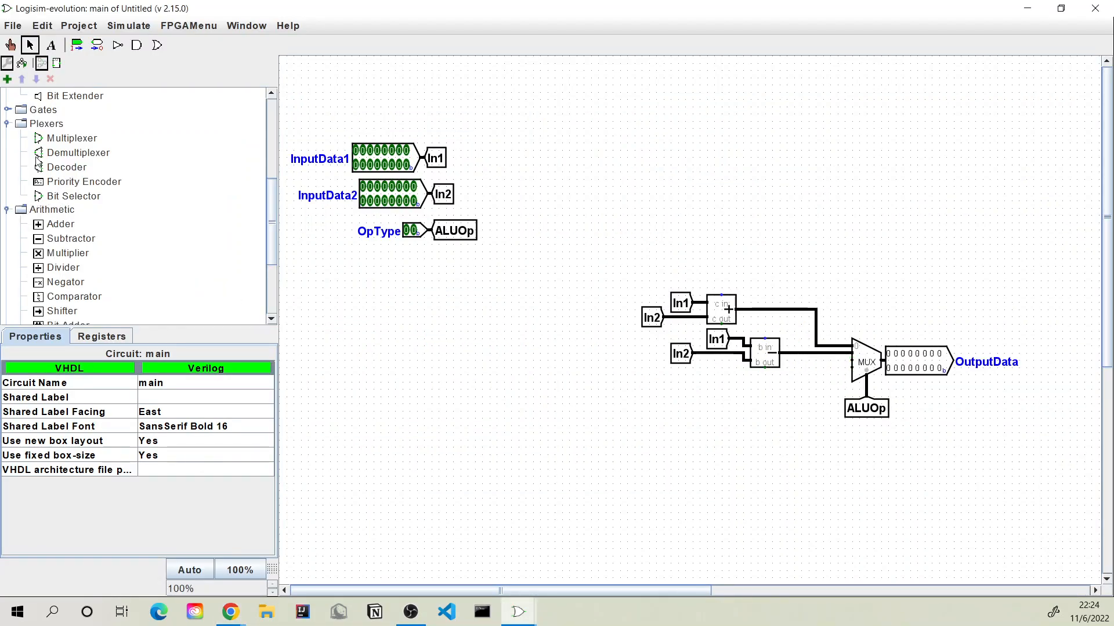
{"action": "scroll", "coordinate": [78, 174], "scroll_direction": "up", "scroll_amount": 5}
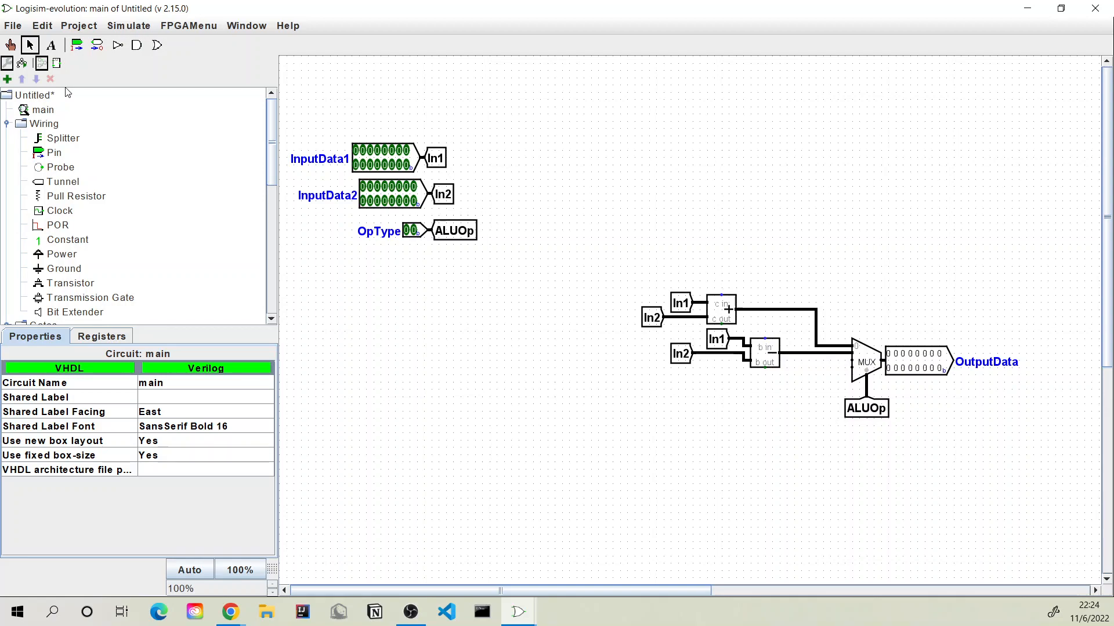
{"action": "left_click", "coordinate": [157, 48]}
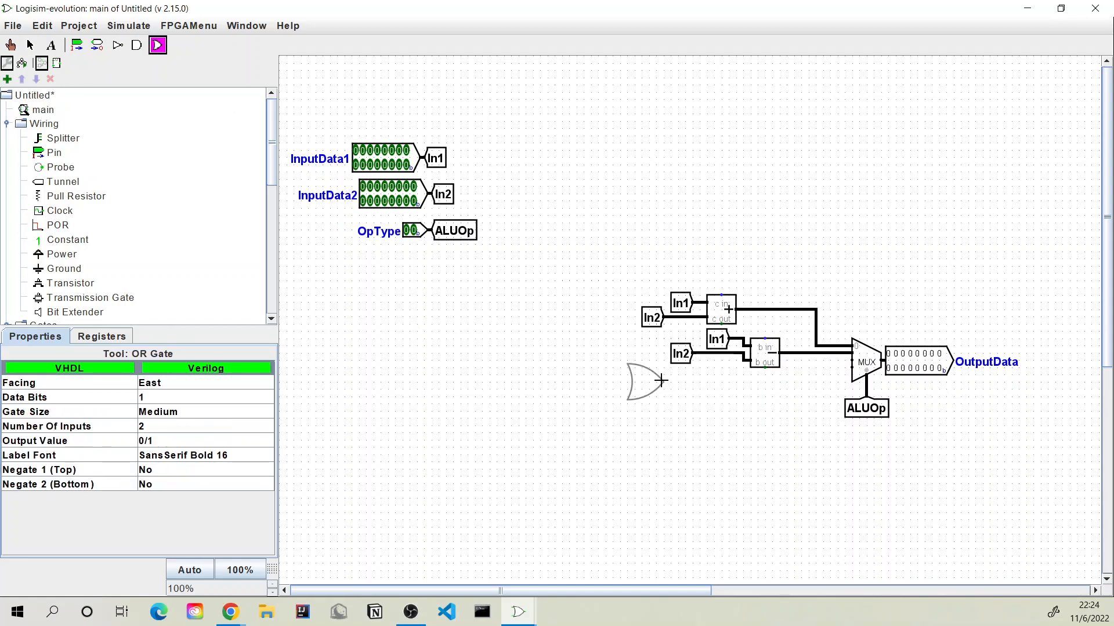
{"action": "left_click", "coordinate": [664, 381]}
- Attach copies of the adder's In1 and In2 tunnels to the OR gate's upper and lower inputs
{"action": "left_click", "coordinate": [680, 302]}
{"action": "key", "text": "ctrl+d"}
{"action": "left_click_drag", "start_coordinate": [685, 308], "coordinate": [613, 365]}
{"action": "left_click", "coordinate": [652, 317]}
{"action": "key", "text": "ctrl+d"}
{"action": "left_click_drag", "start_coordinate": [654, 322], "coordinate": [614, 397]}
{"action": "left_click", "coordinate": [614, 367]}
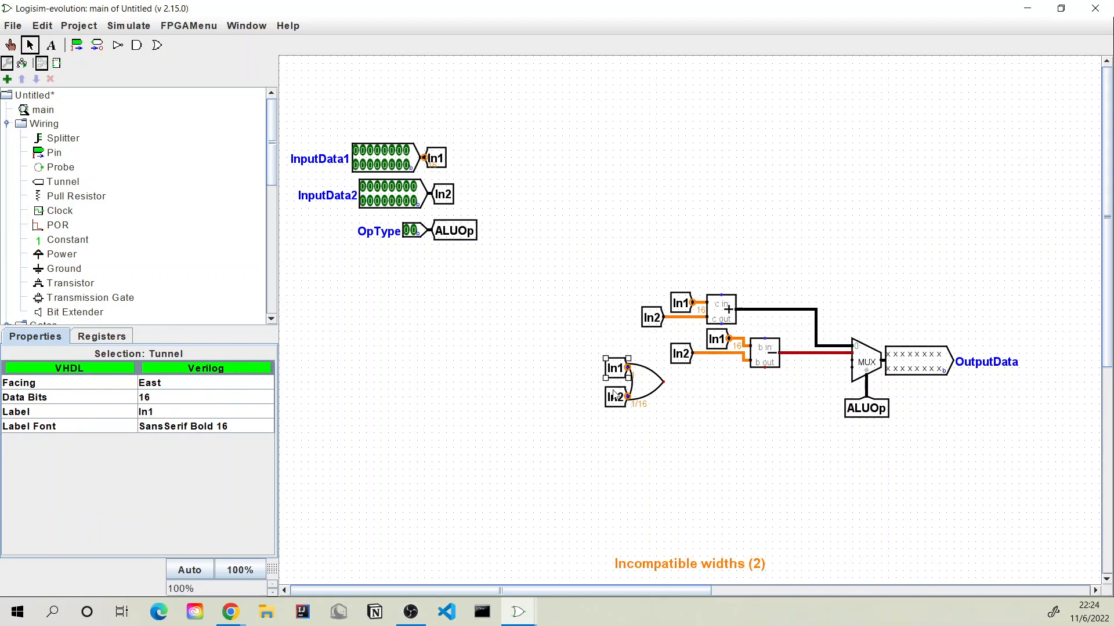
- Set the OR gate to 16 data bits and wire its output to the multiplexer's third data input
{"action": "left_click", "coordinate": [643, 386]}
{"action": "left_click", "coordinate": [191, 397]}
{"action": "scroll", "coordinate": [184, 481], "scroll_direction": "down", "scroll_amount": 3}
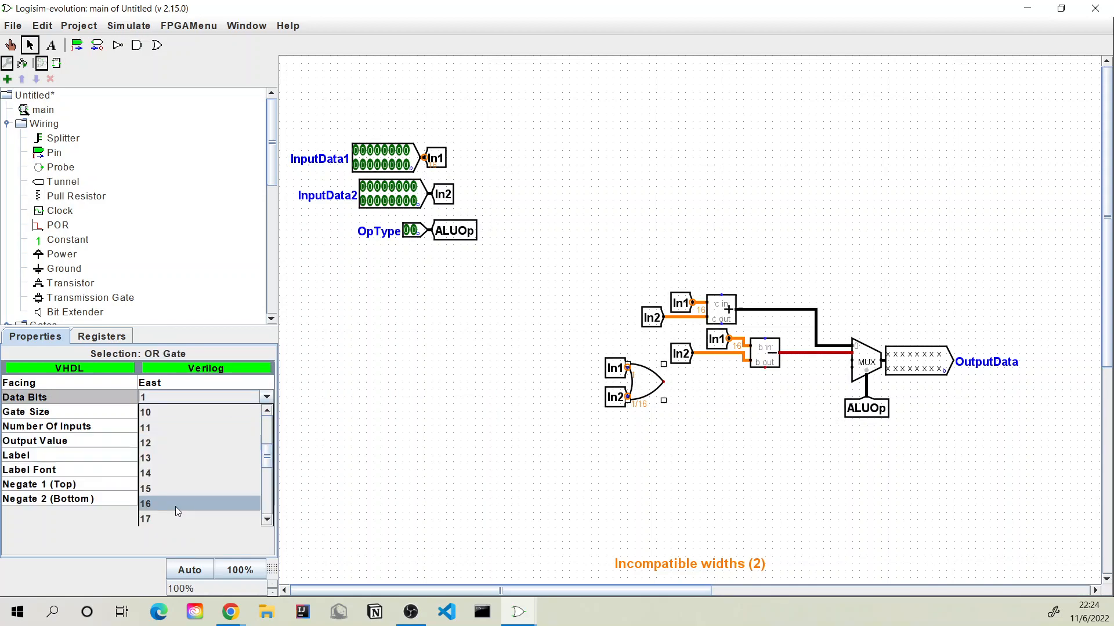
{"action": "left_click", "coordinate": [175, 507]}
{"action": "left_click", "coordinate": [693, 384]}
{"action": "left_click_drag", "start_coordinate": [664, 382], "coordinate": [853, 361]}
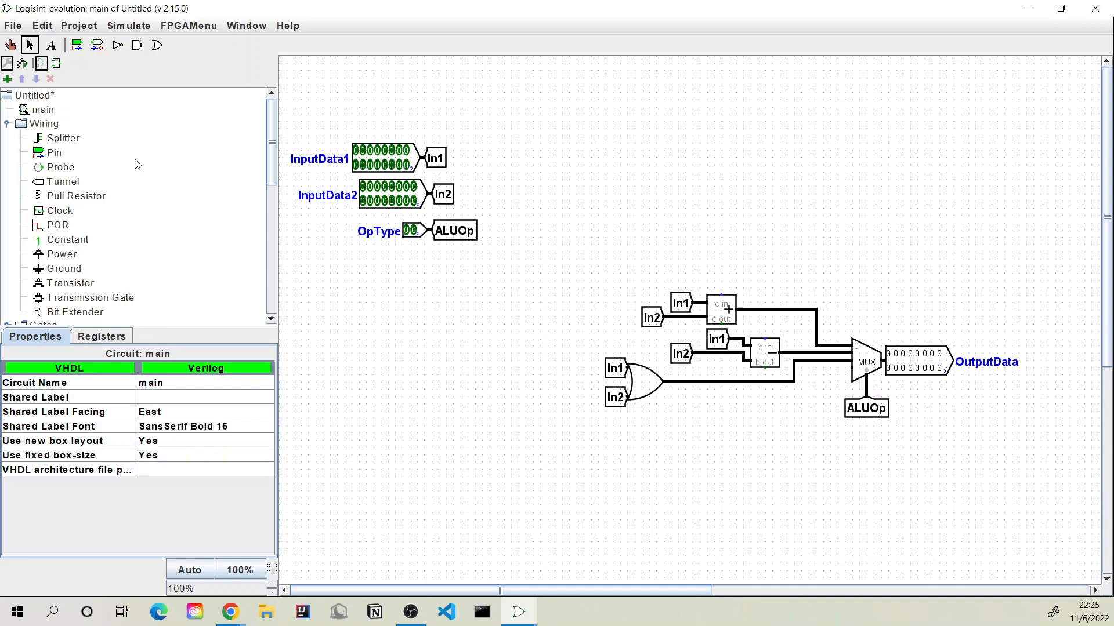
- Place a NOT gate below the subtractor, between the OR gate's output wire and the multiplexer's ALUOp tunnel
{"action": "scroll", "coordinate": [101, 265], "scroll_direction": "down", "scroll_amount": 4}
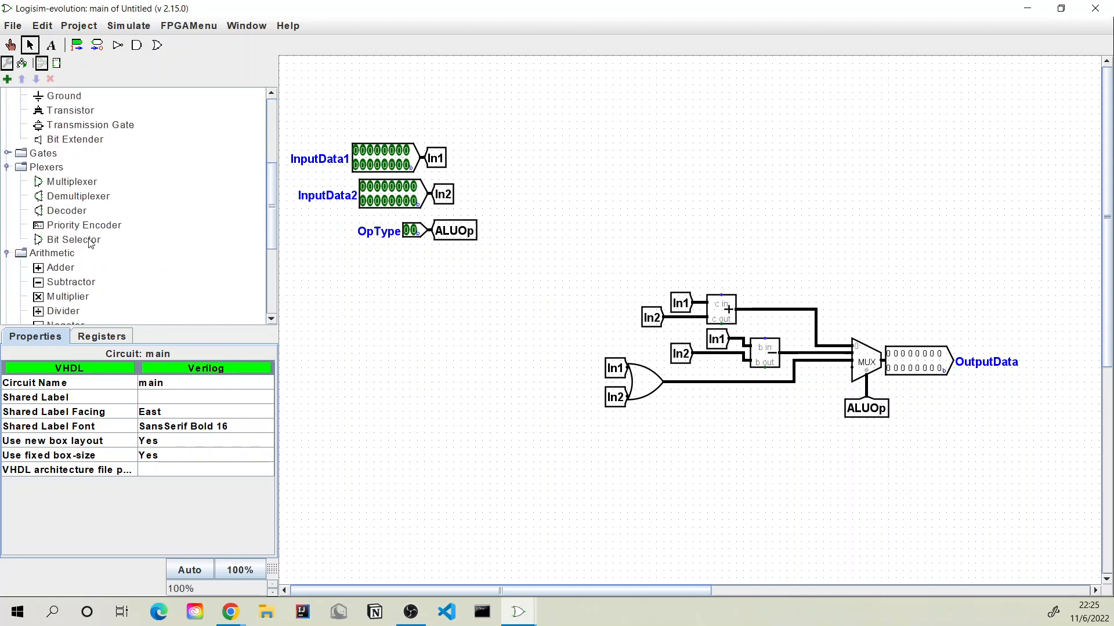
{"action": "scroll", "coordinate": [91, 216], "scroll_direction": "up", "scroll_amount": 4}
{"action": "scroll", "coordinate": [86, 200], "scroll_direction": "down", "scroll_amount": 1}
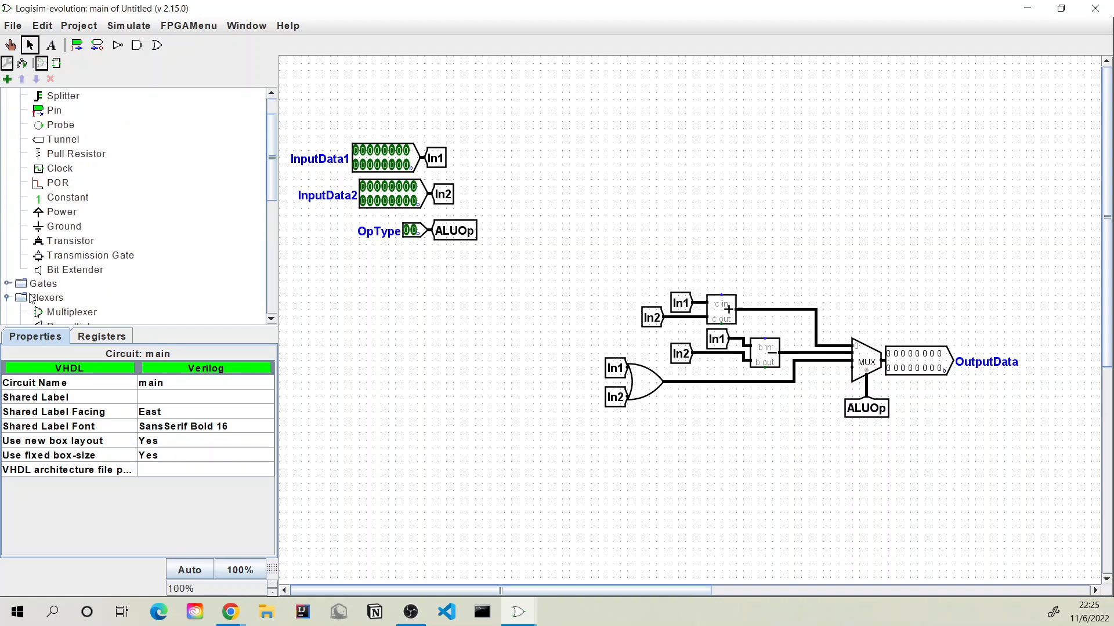
{"action": "left_click", "coordinate": [9, 284]}
{"action": "left_click", "coordinate": [68, 164]}
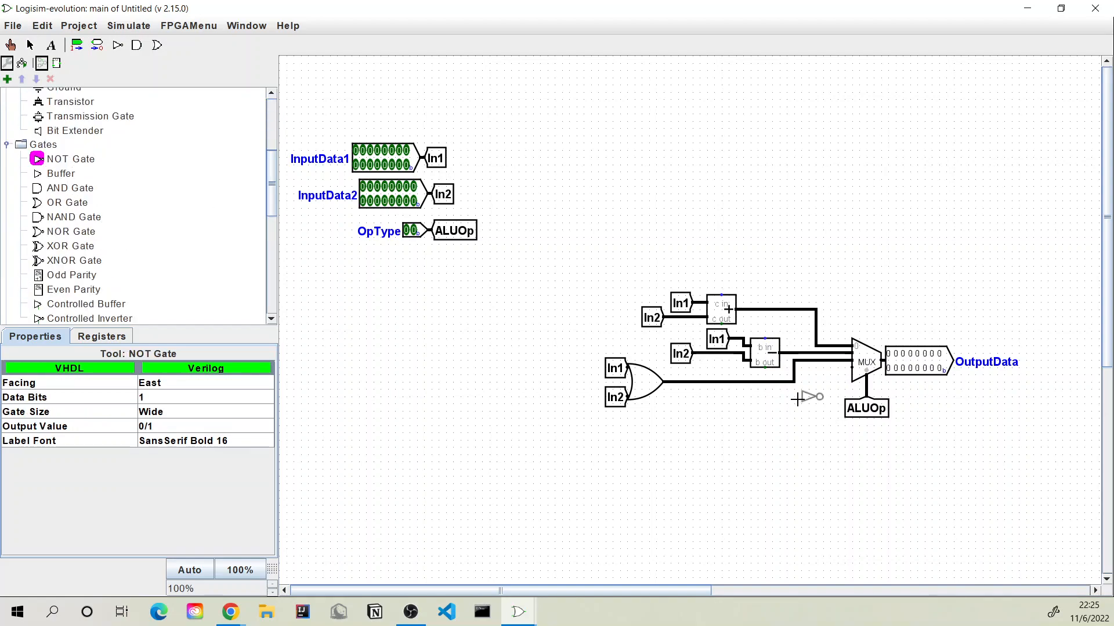
{"action": "left_click", "coordinate": [823, 398]}
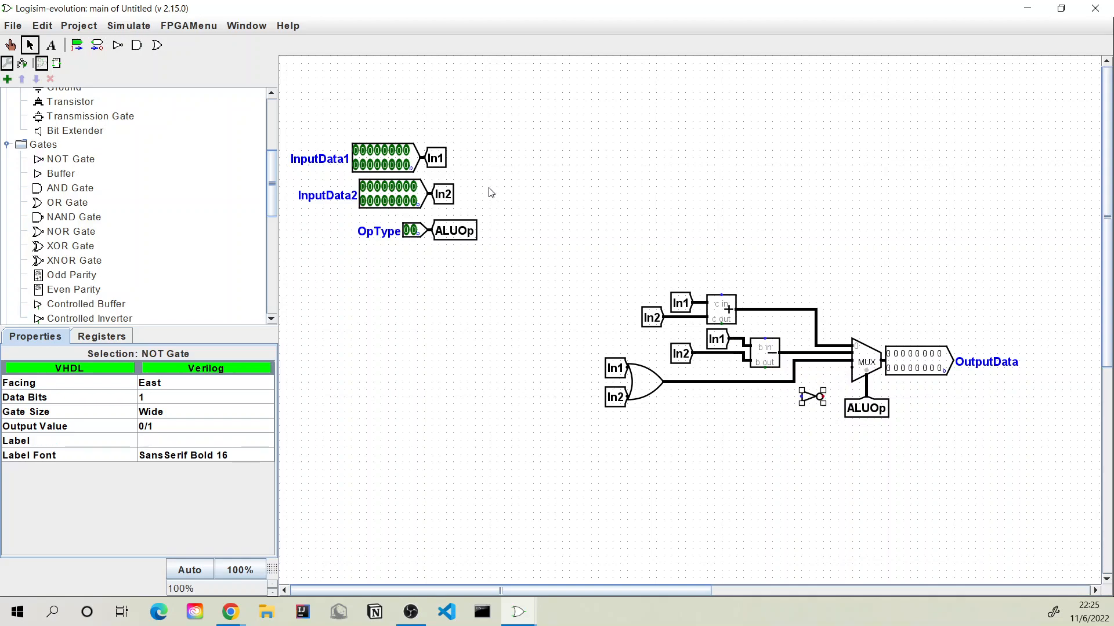
- Attach a copy of the In1 tunnel to the NOT gate's input and wire the gate's output to the multiplexer's fourth data input
{"action": "left_click", "coordinate": [441, 164]}
{"action": "key", "text": "ctrl+c"}
{"action": "key", "text": "ctrl+v"}
{"action": "mouse_move", "coordinate": [659, 397]}
{"action": "left_mouse_down"}
{"action": "mouse_move", "coordinate": [718, 466]}
{"action": "mouse_move", "coordinate": [780, 399]}
{"action": "mouse_move", "coordinate": [802, 405]}
{"action": "mouse_move", "coordinate": [845, 383]}
{"action": "mouse_move", "coordinate": [845, 367]}
{"action": "left_mouse_up"}
{"action": "key", "text": "Right"}
{"action": "left_click_drag", "start_coordinate": [845, 368], "coordinate": [831, 389]}
{"action": "left_click", "coordinate": [846, 389]}
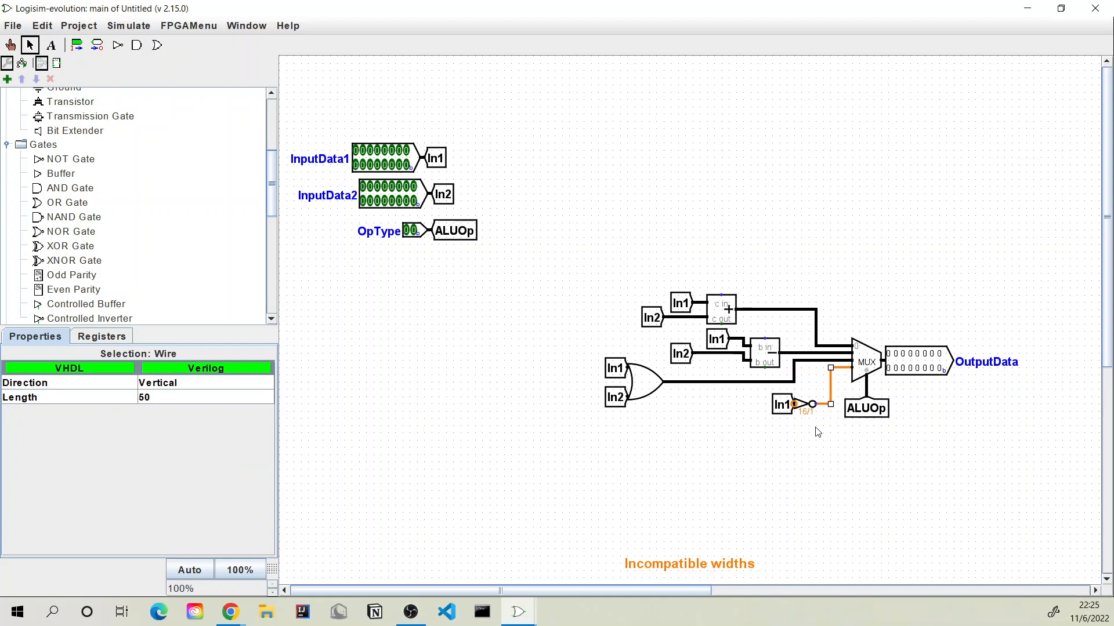
- Set the NOT gate to 16 data bits
{"action": "left_click", "coordinate": [783, 403]}
{"action": "left_click", "coordinate": [806, 404]}
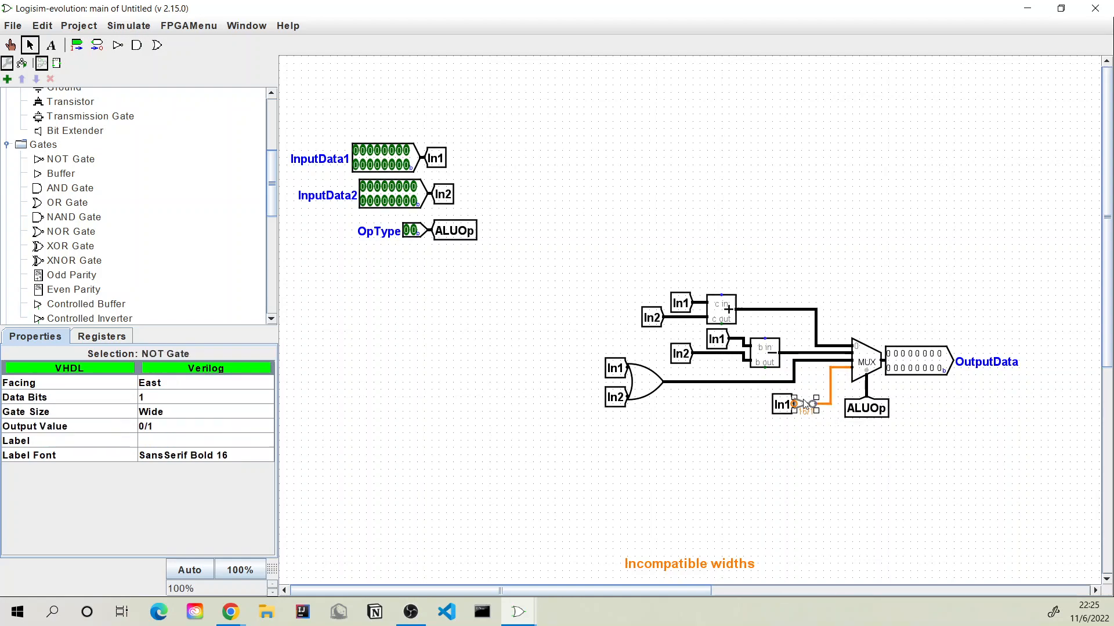
{"action": "left_click", "coordinate": [238, 397]}
{"action": "scroll", "coordinate": [209, 480], "scroll_direction": "down", "scroll_amount": 6}
{"action": "scroll", "coordinate": [209, 466], "scroll_direction": "up", "scroll_amount": 2}
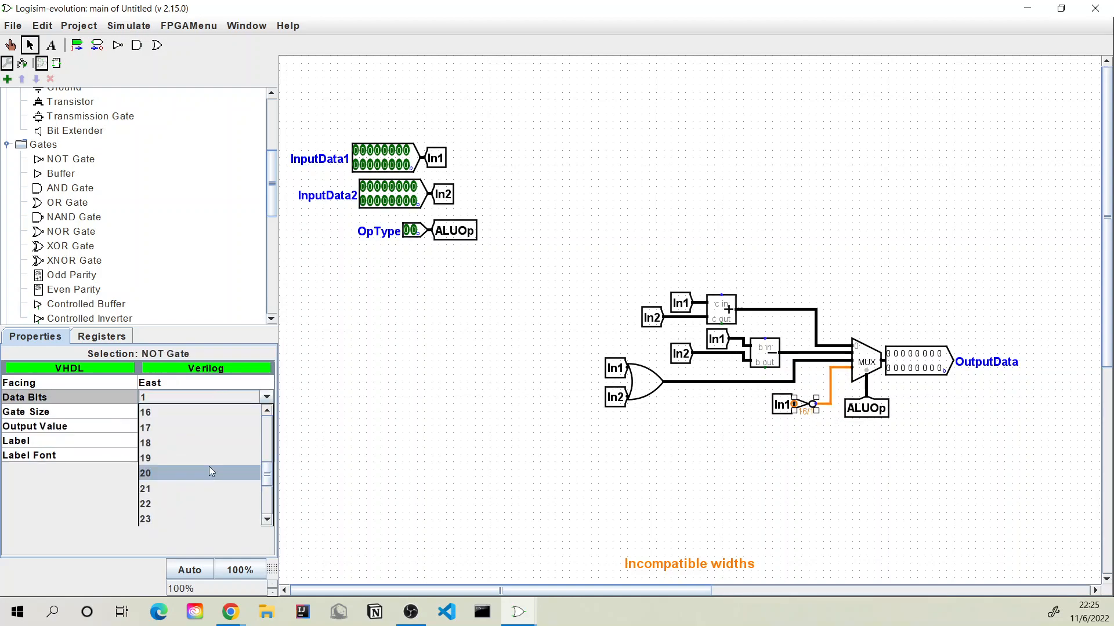
{"action": "left_click", "coordinate": [201, 417]}
{"action": "left_click", "coordinate": [706, 495]}
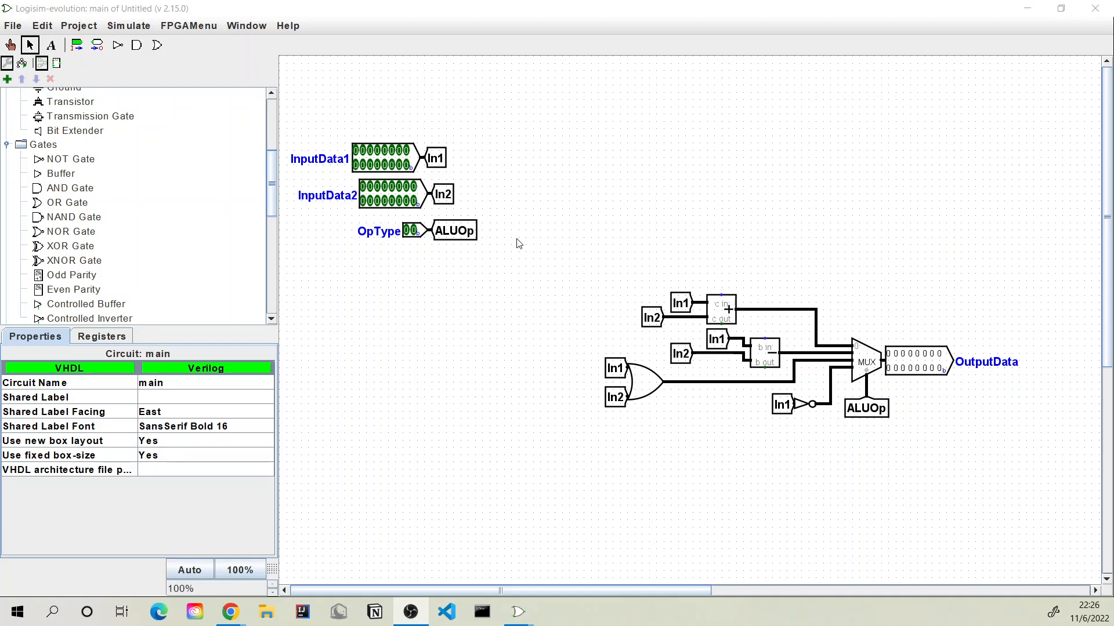
- Test addition by setting the lowest bit of both InputData1 and InputData2 to 1 with the Poke tool
{"action": "left_click", "coordinate": [10, 45]}
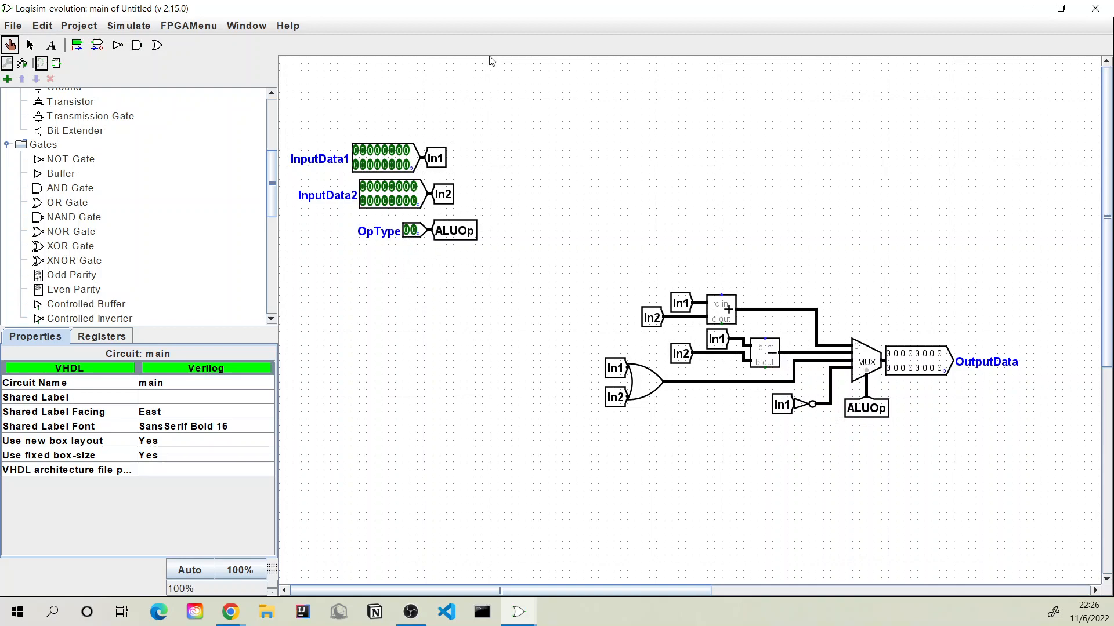
{"action": "left_click", "coordinate": [407, 165]}
{"action": "left_click", "coordinate": [413, 201]}
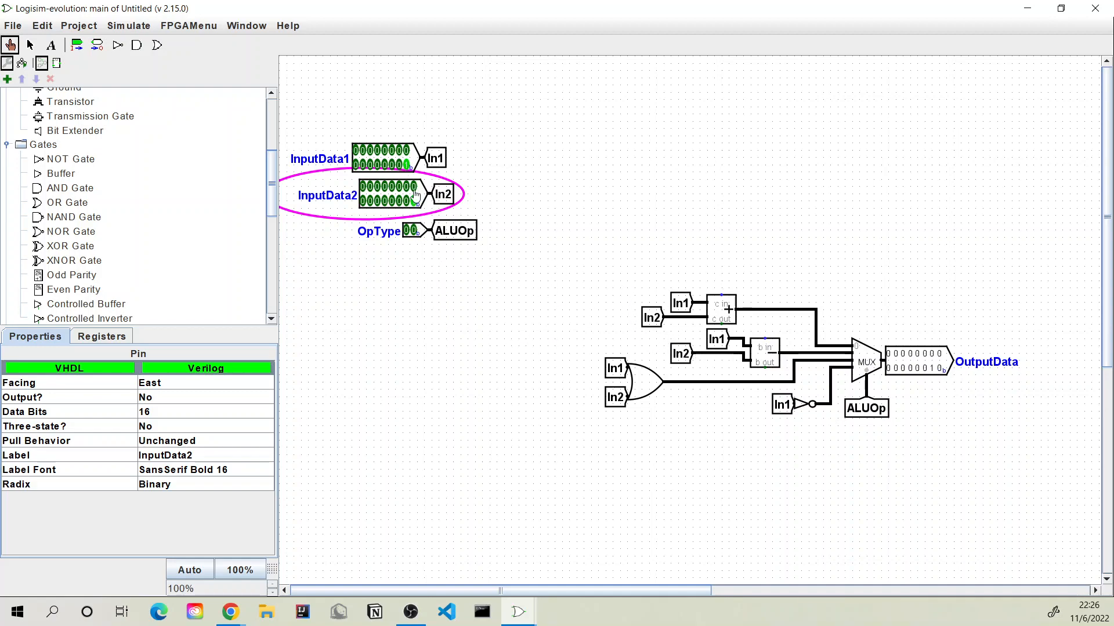
- Test subtraction by setting OpType to 01 and changing InputData2 to binary 100000
{"action": "left_click", "coordinate": [414, 232]}
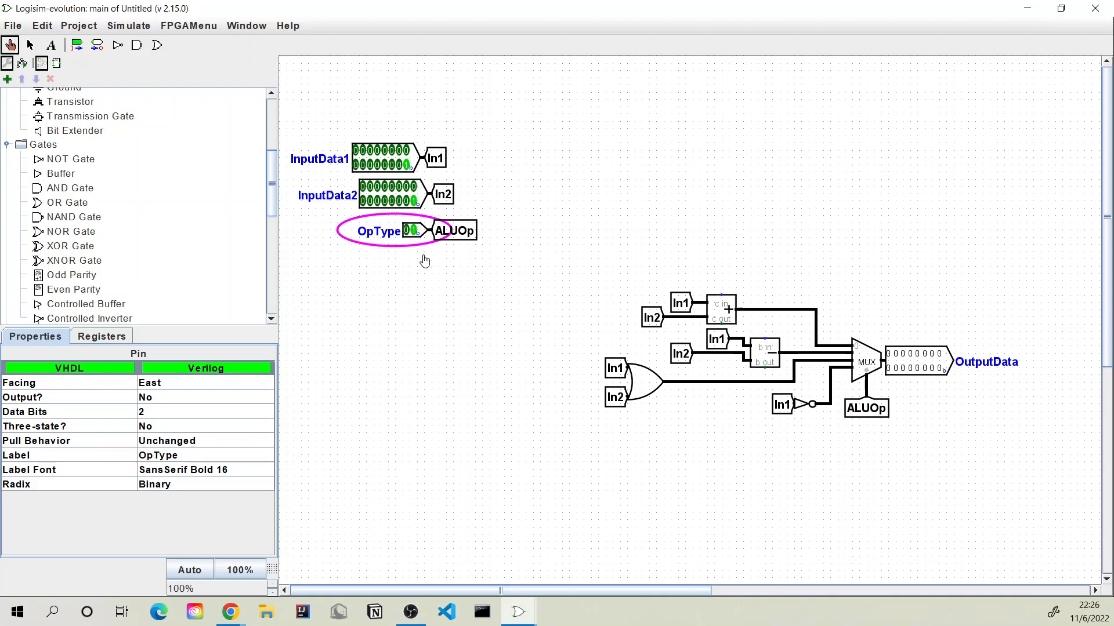
{"action": "left_click", "coordinate": [413, 201]}
{"action": "left_click", "coordinate": [378, 201]}
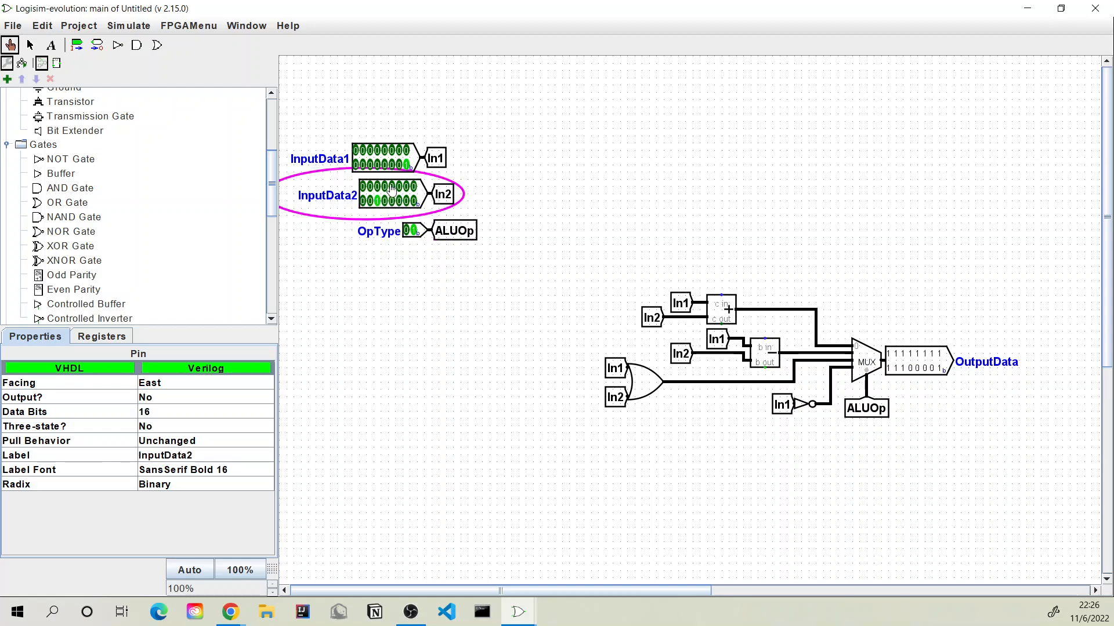
- Test OR with InputData1 at 1, InputData2 at binary 10 and OpType 10, and test NOT with OpType 11
{"action": "left_click", "coordinate": [378, 201]}
{"action": "left_click", "coordinate": [407, 200]}
{"action": "left_click", "coordinate": [408, 165]}
{"action": "left_click", "coordinate": [412, 232]}
{"action": "left_click", "coordinate": [407, 232]}
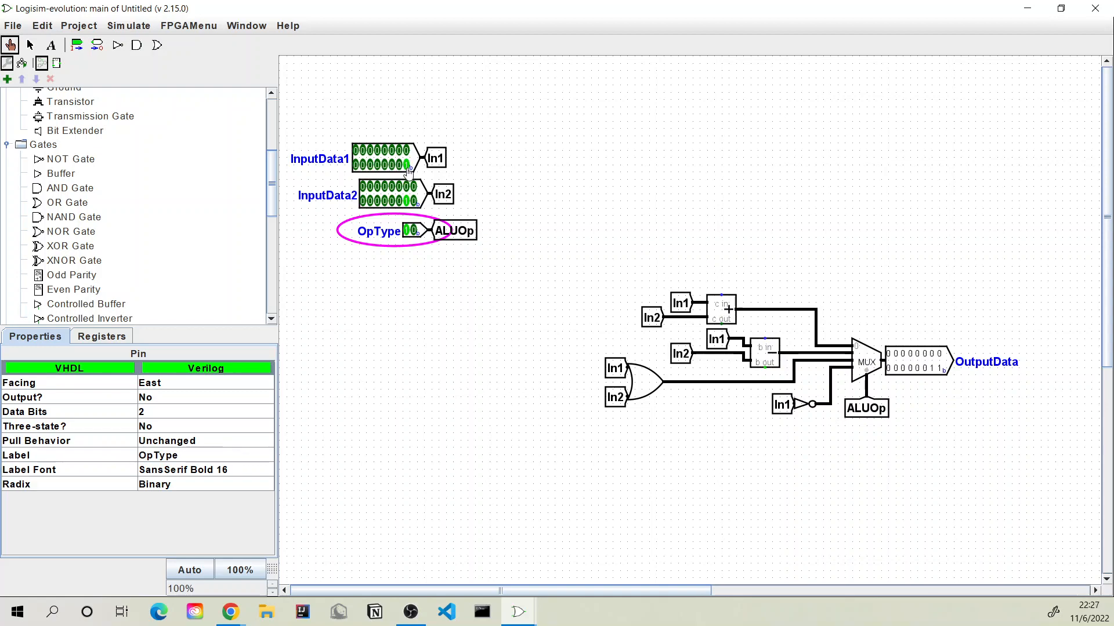
{"action": "left_click", "coordinate": [414, 232]}
{"action": "left_click", "coordinate": [30, 46]}
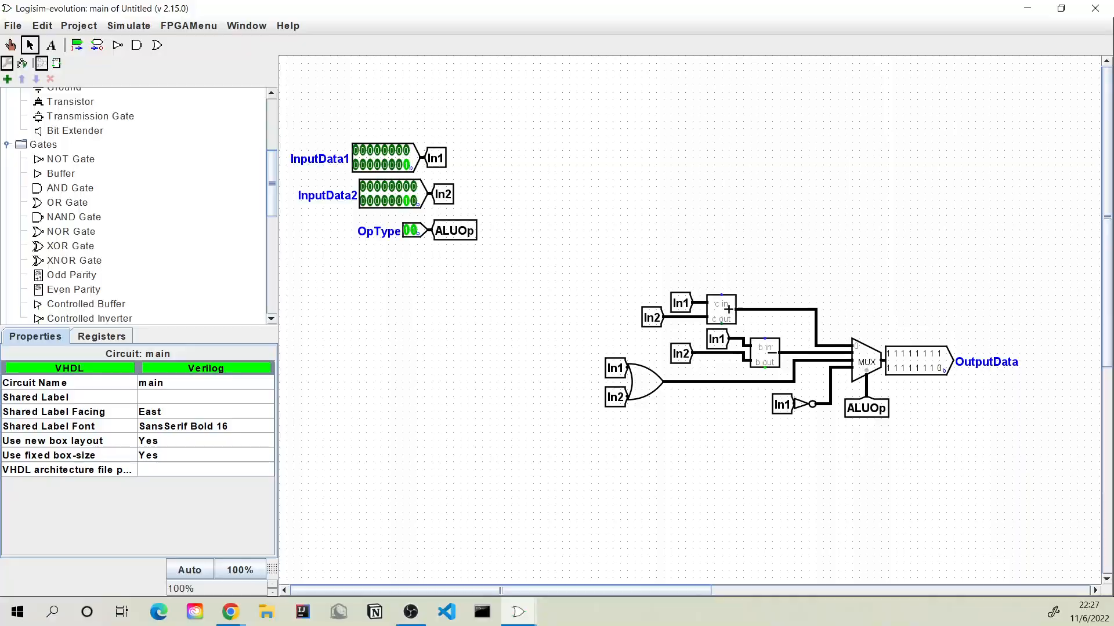